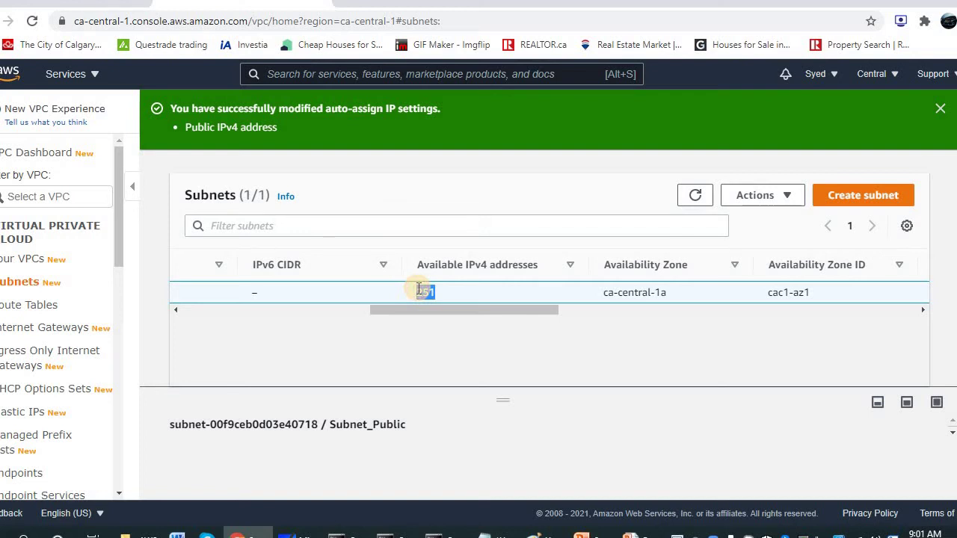
# Switch to the PowerPoint presentation on VPC networking and view the custom VPC diagram on the second slide.
pyautogui.click(441, 293)
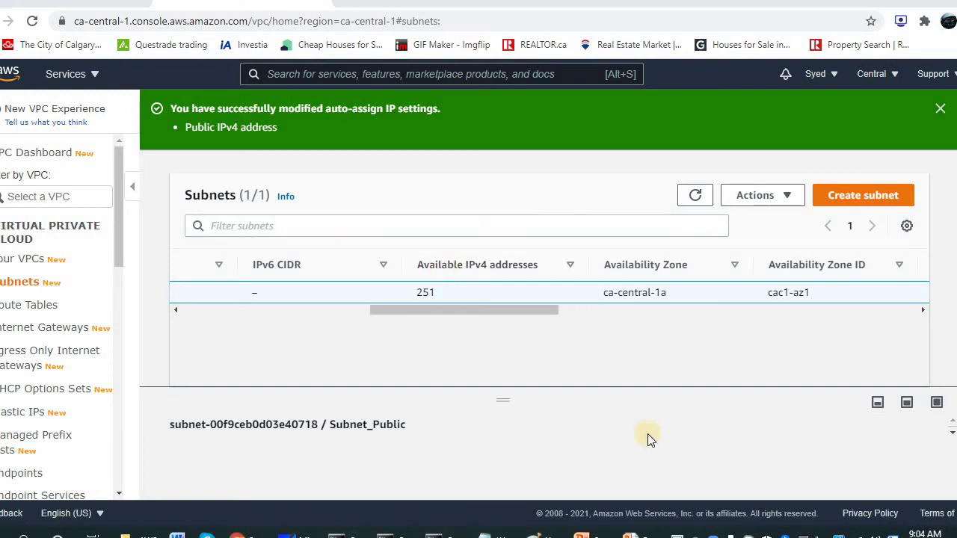
pyautogui.moveTo(581, 535)
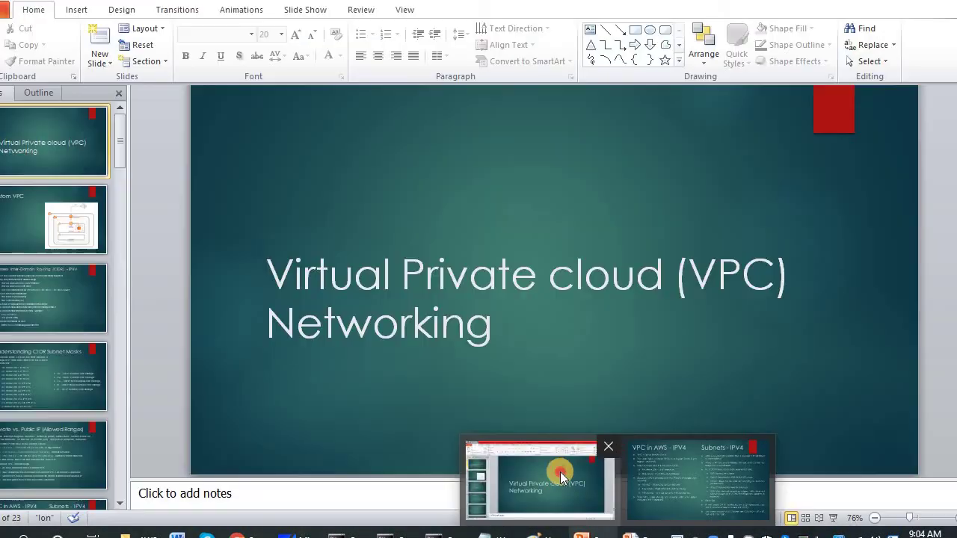
pyautogui.click(560, 472)
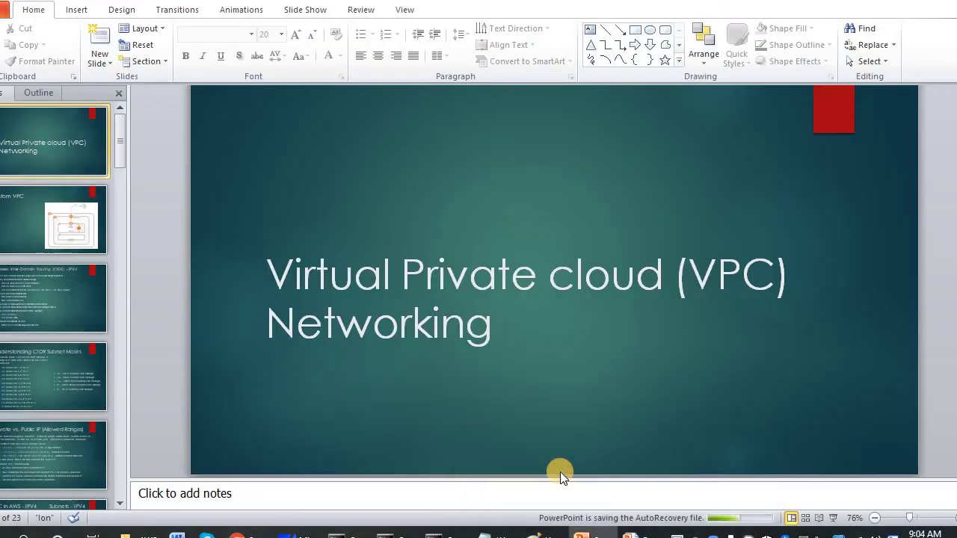
pyautogui.click(66, 213)
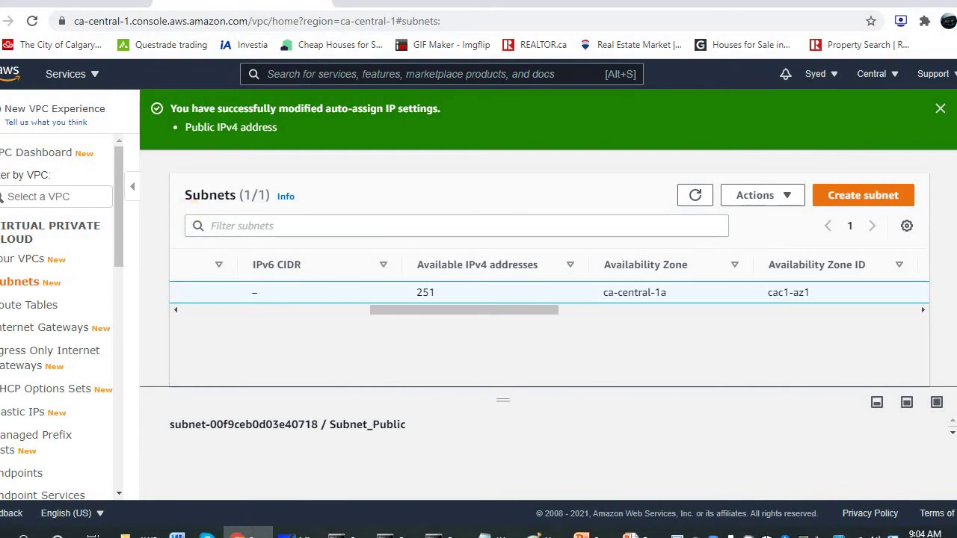
# Switch to the EC2 console in the browser, open the running instances page and dismiss its notification.
pyautogui.click(186, 22)
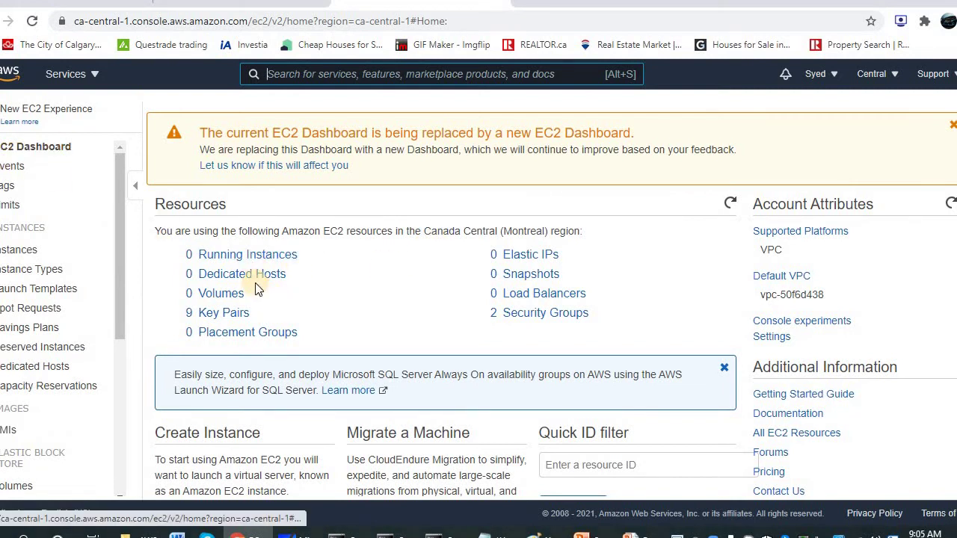
pyautogui.click(255, 255)
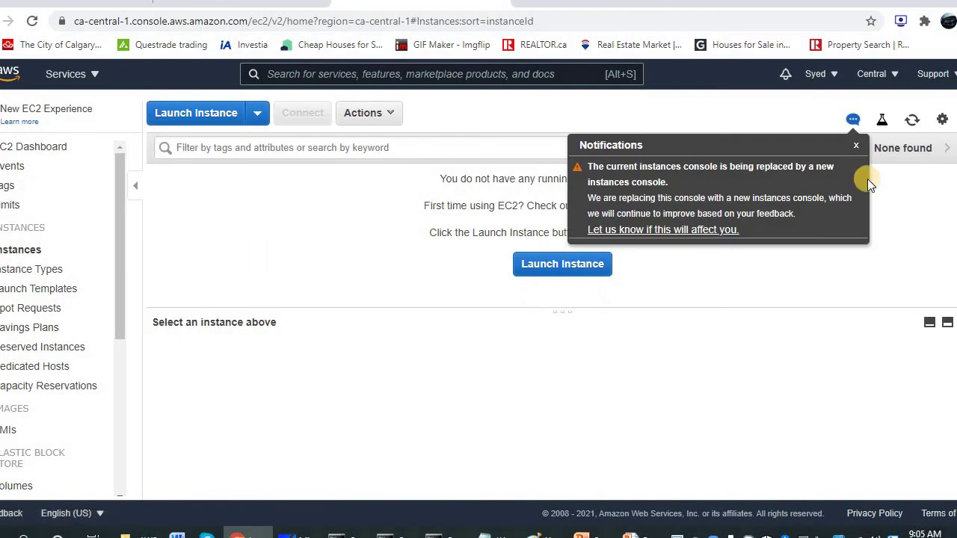
pyautogui.click(856, 145)
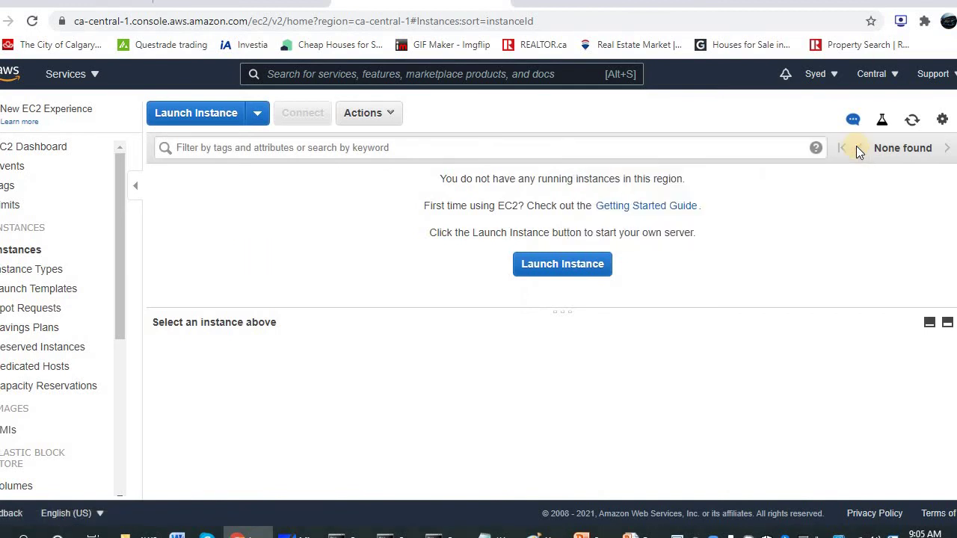
# Start launching an instance with the 64-bit (x86) Amazon Linux 2 AMI and the t2.micro type, continuing to the instance details.
pyautogui.click(584, 272)
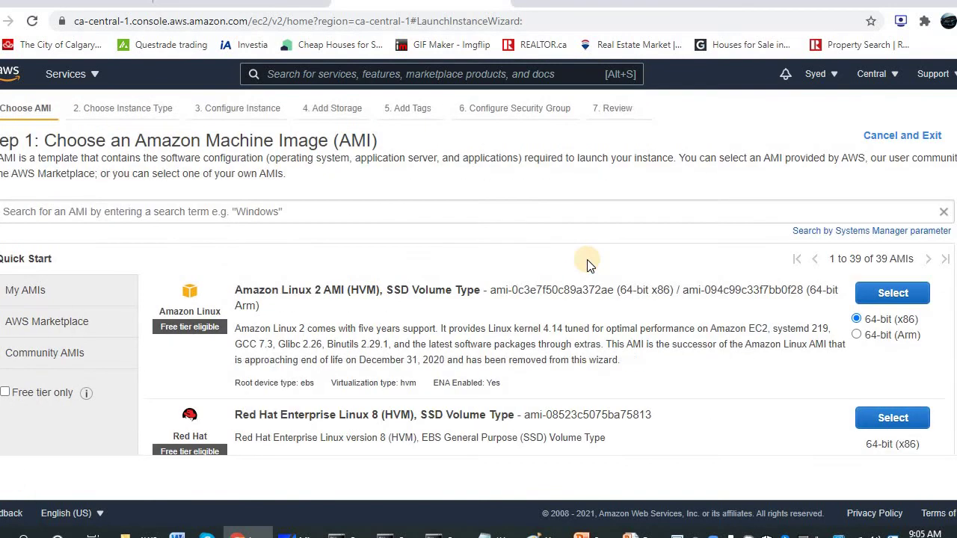
pyautogui.click(894, 298)
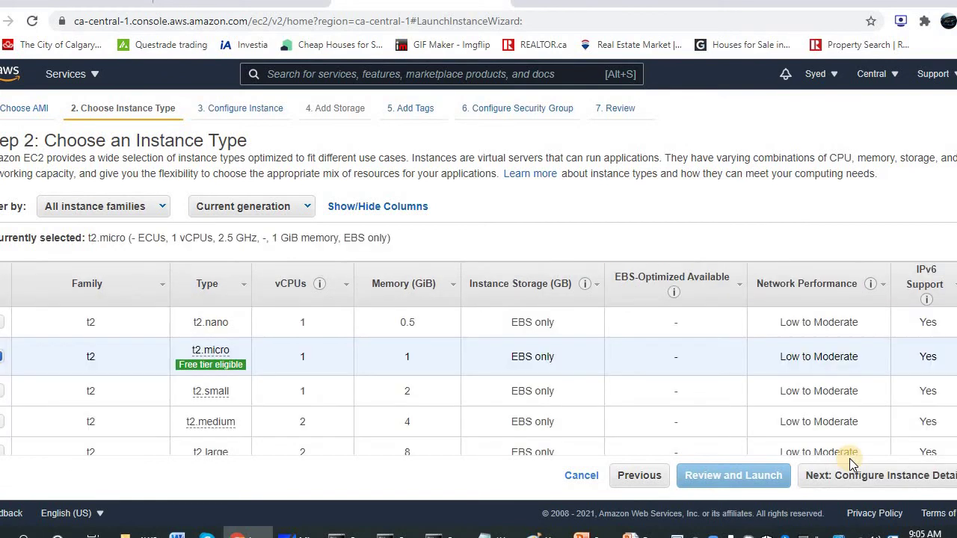
pyautogui.click(856, 477)
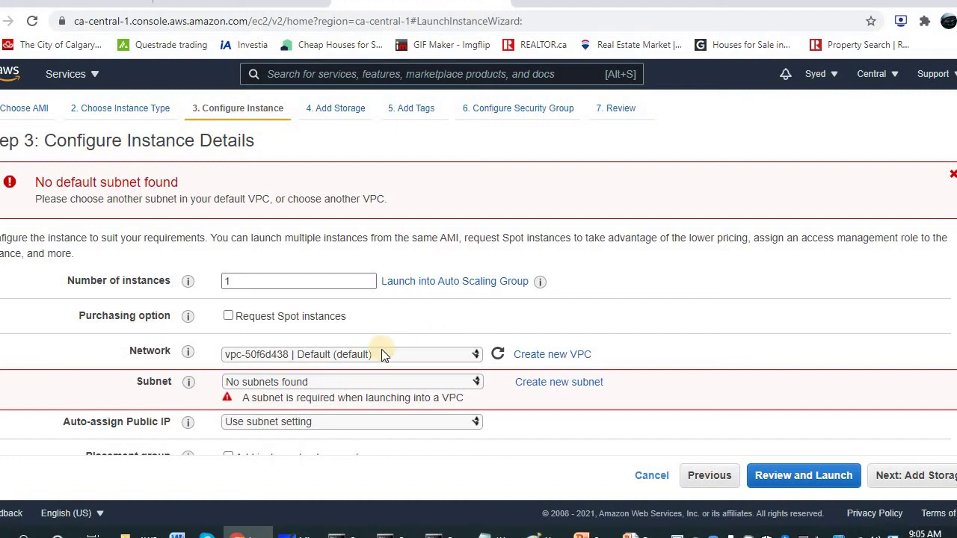
# Set the instance network to MyFirstVPC, keeping Subnet_Public as the subnet and "Use subnet setting (Enable)" for auto-assigning a public IP.
pyautogui.click(324, 358)
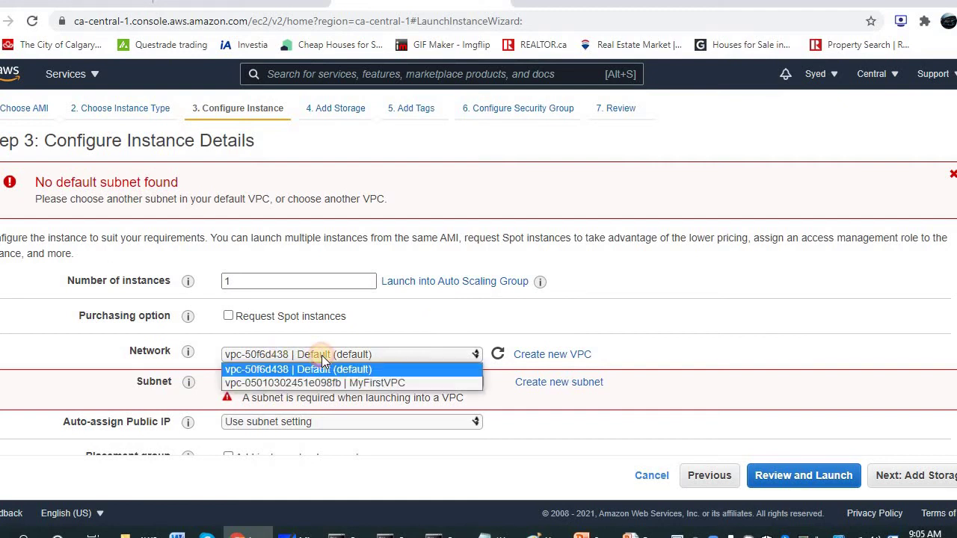
pyautogui.click(324, 384)
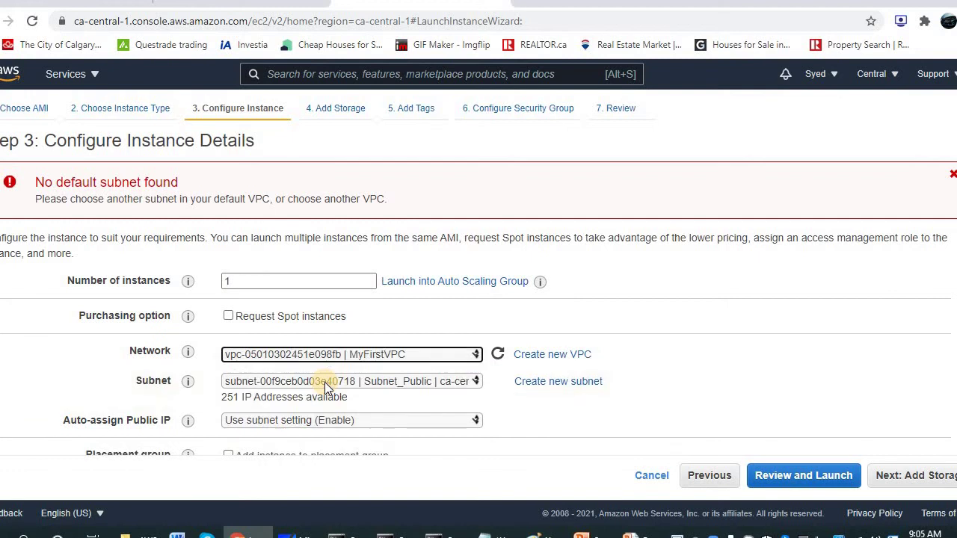
pyautogui.click(390, 384)
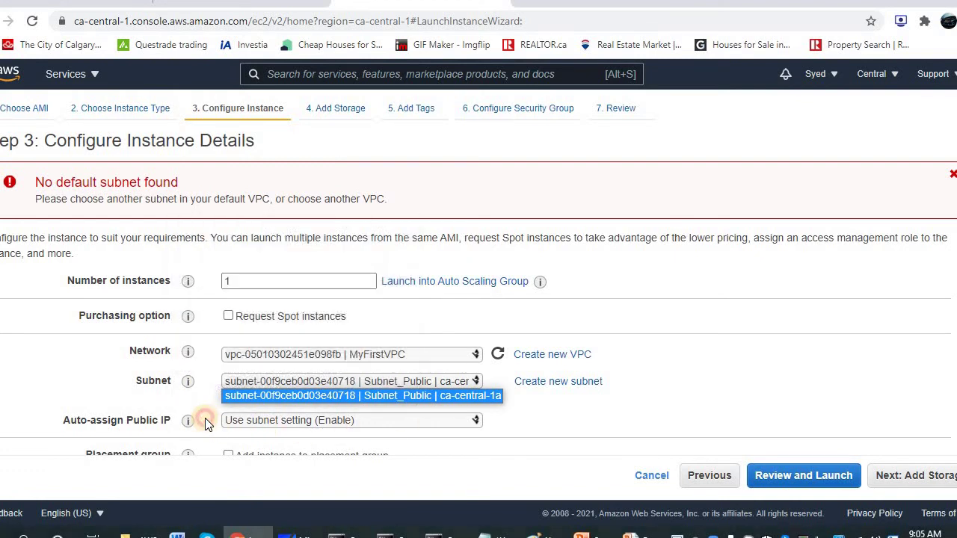
pyautogui.click(232, 420)
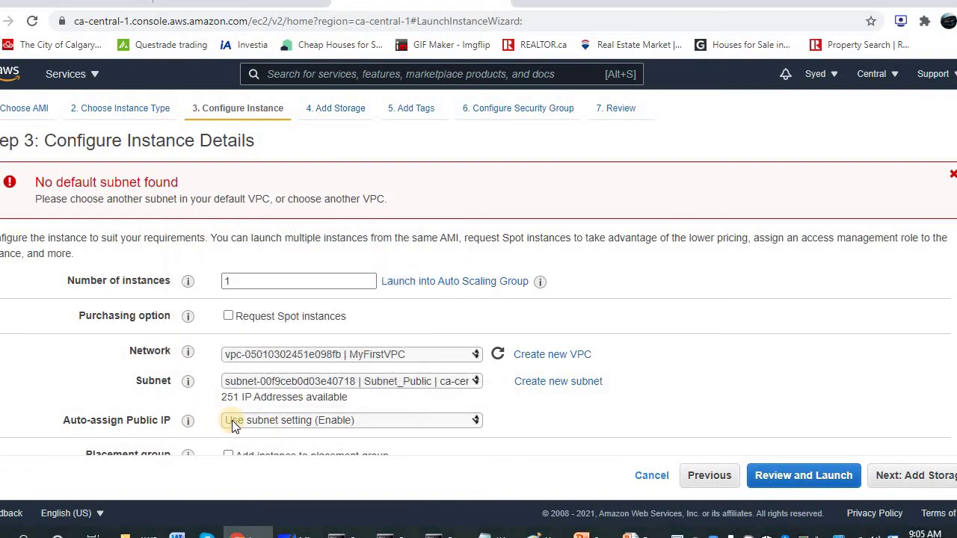
pyautogui.click(287, 423)
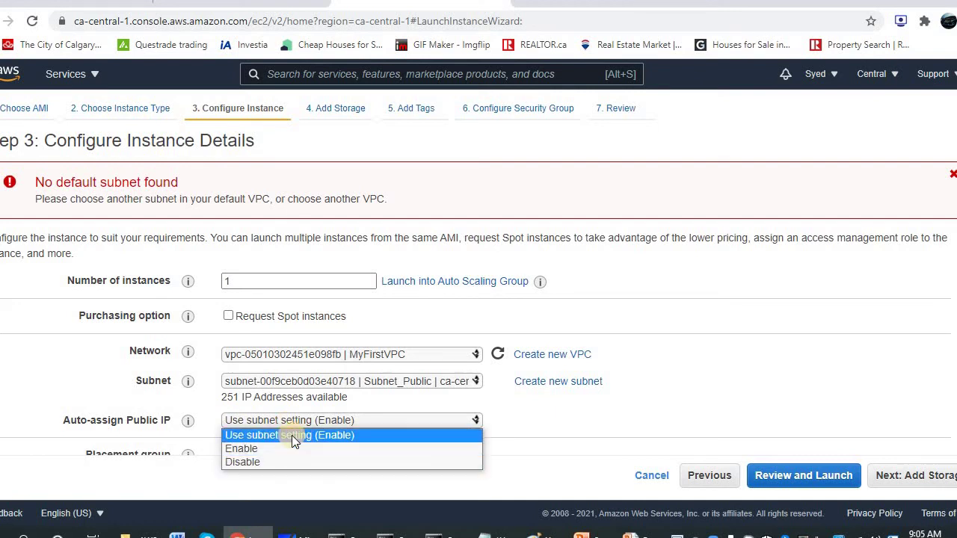
pyautogui.click(291, 435)
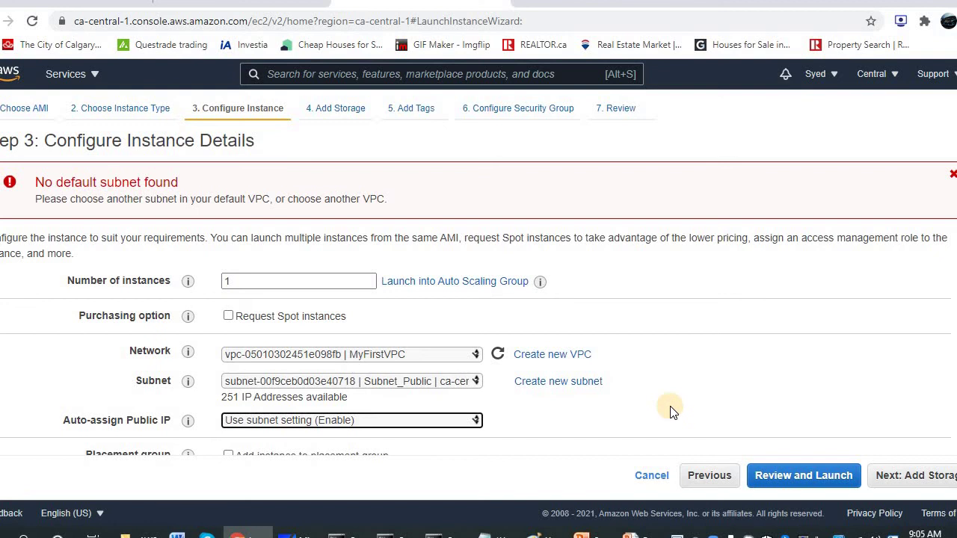
# Keep the default storage, add no tags, and continue to the security group configuration.
pyautogui.scroll(-3, 747, 449)
pyautogui.click(916, 477)
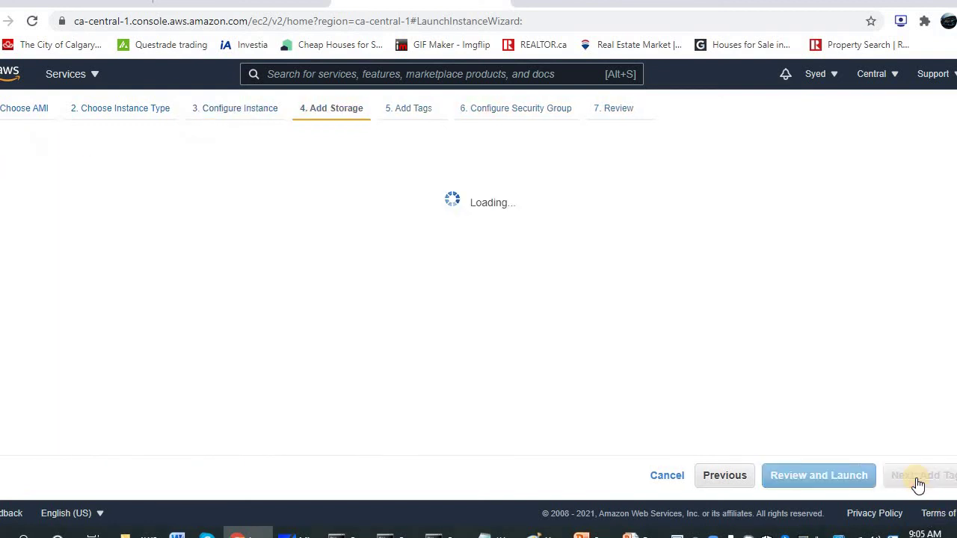
pyautogui.click(917, 479)
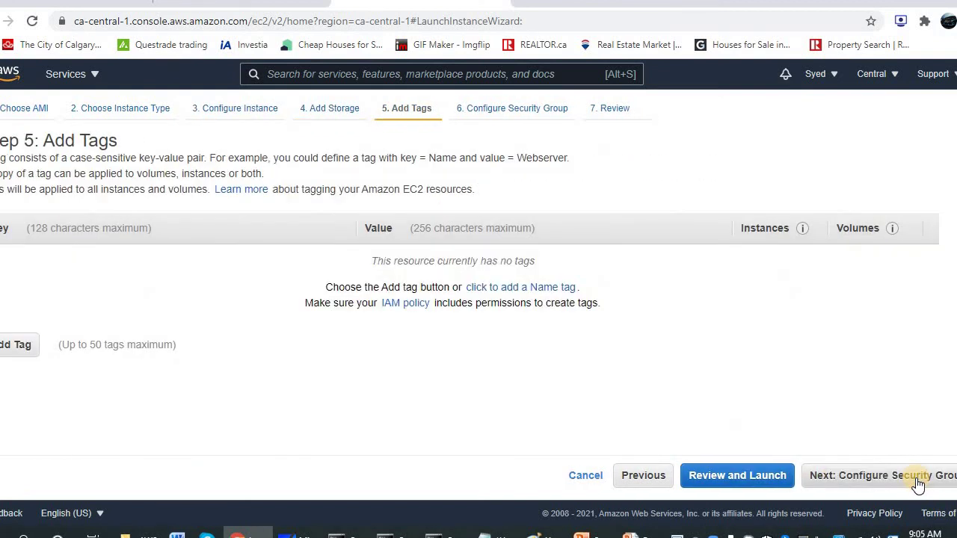
pyautogui.click(918, 482)
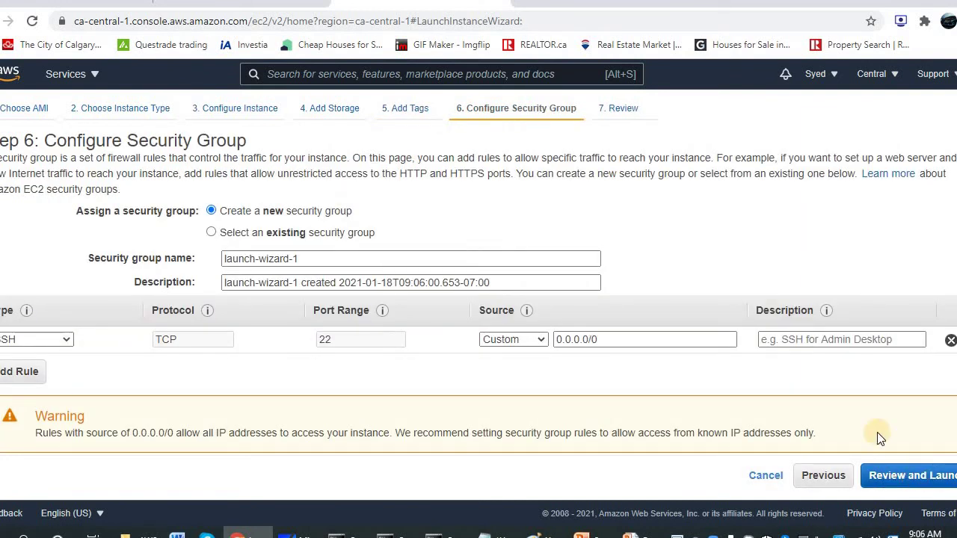
# Replace the name of the new security group with SG.
pyautogui.click(417, 261)
pyautogui.press('BackSpace')
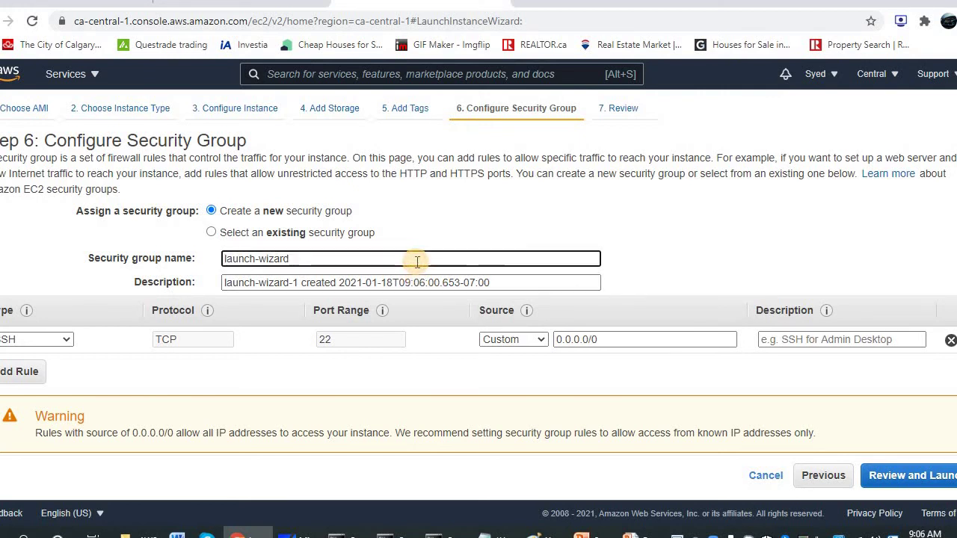
pyautogui.press('BackSpace')
pyautogui.press('BackSpace')
pyautogui.press('BackSpace')
pyautogui.press('BackSpace')
pyautogui.press('BackSpace')
pyautogui.press('BackSpace')
pyautogui.press('BackSpace')
pyautogui.press('BackSpace')
pyautogui.press('BackSpace')
pyautogui.press('BackSpace')
pyautogui.press('BackSpace')
pyautogui.press('BackSpace')
pyautogui.press('BackSpace')
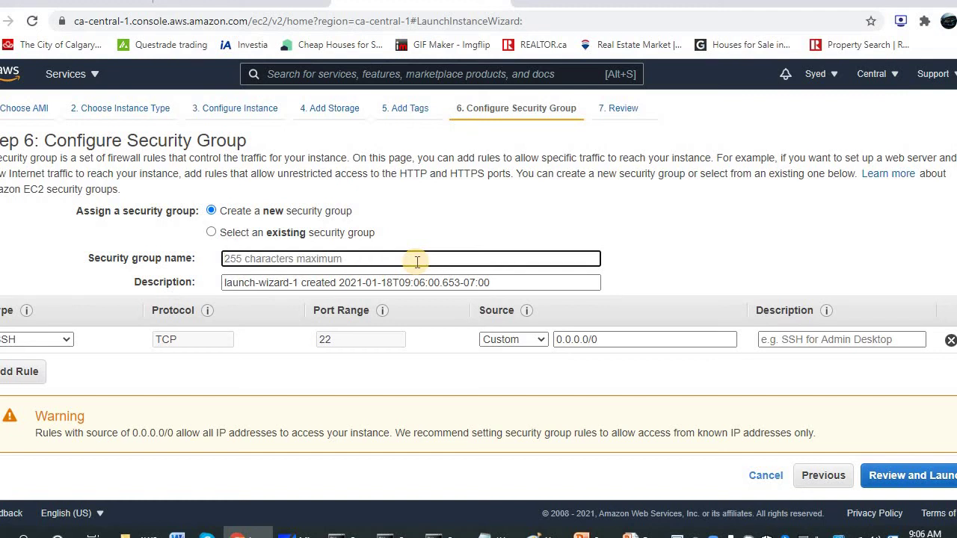
pyautogui.write('SG')
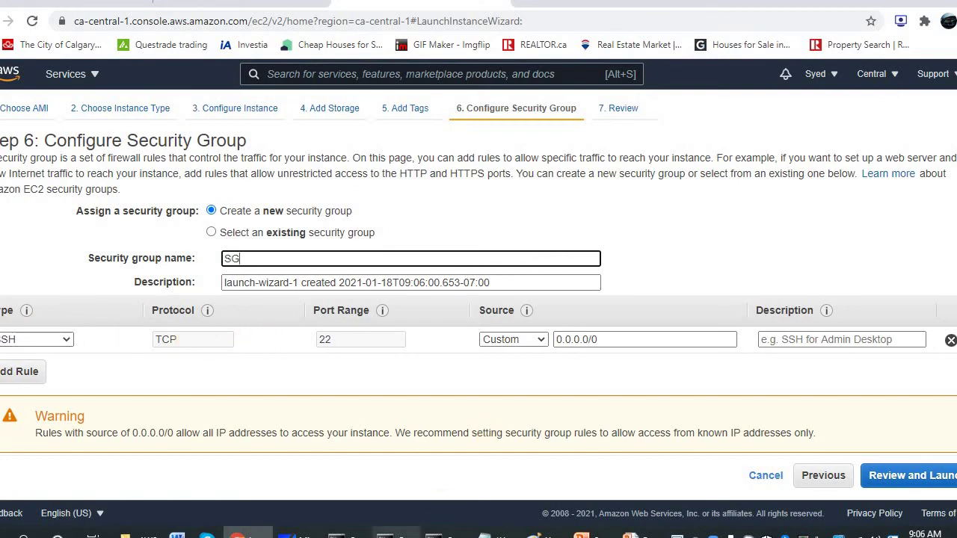
# Switch to Command Prompt, run ssh to view its usage options, and return to the security group configuration.
pyautogui.click(445, 535)
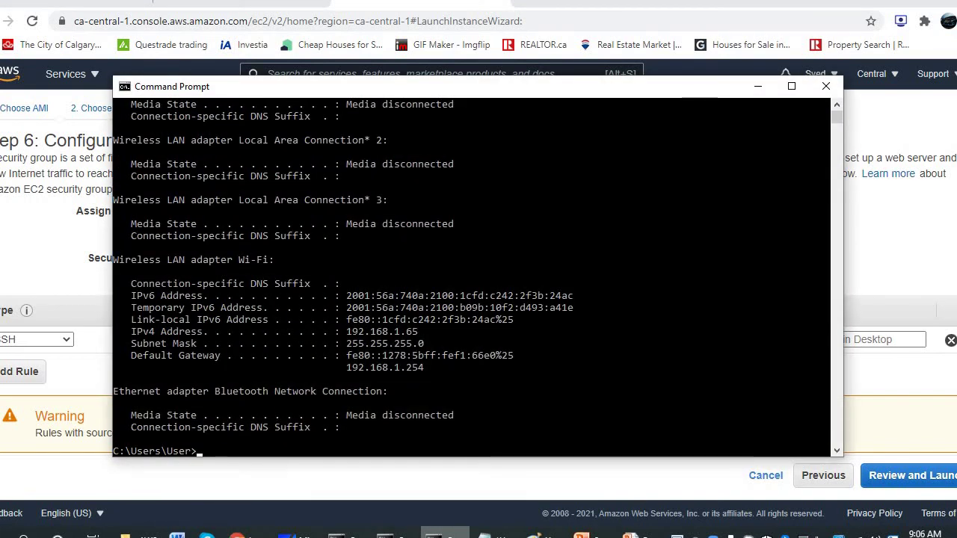
pyautogui.write('ssh')
pyautogui.press('Return')
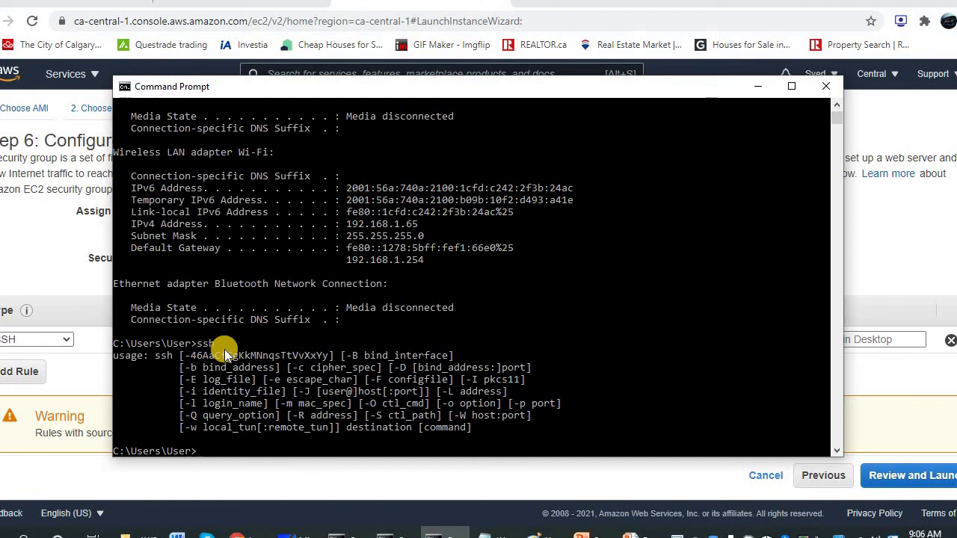
pyautogui.click(84, 366)
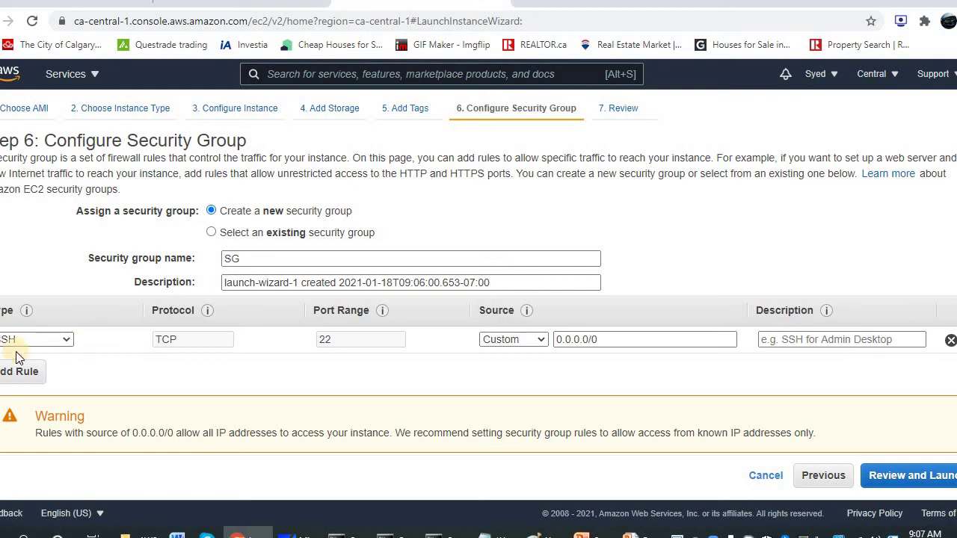
# Add a second rule to the security group with the type HTTP.
pyautogui.click(19, 371)
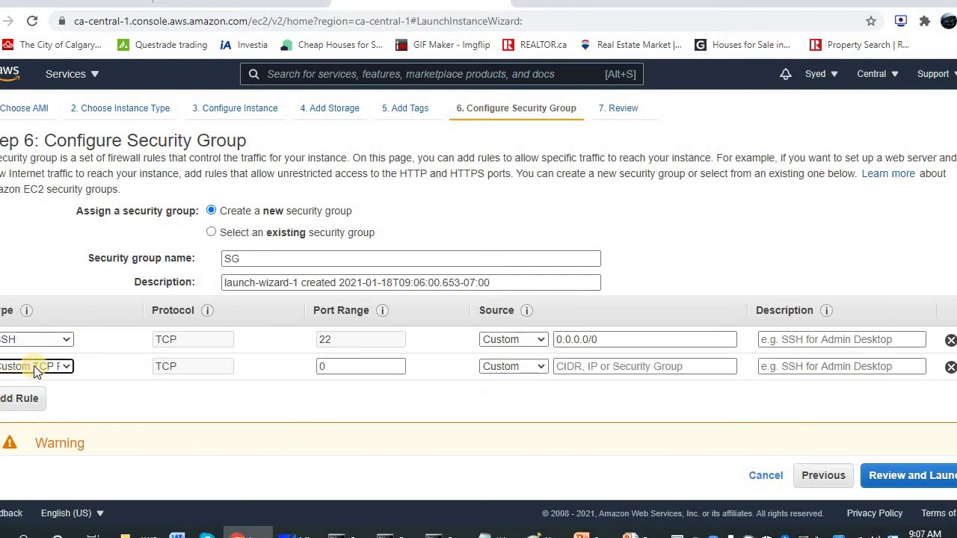
pyautogui.click(33, 365)
pyautogui.press('h')
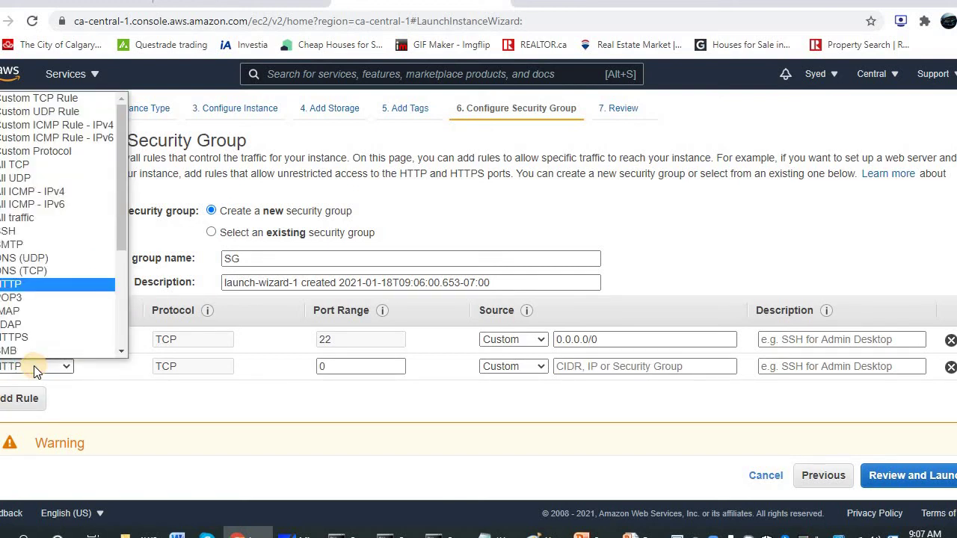
pyautogui.press('Down')
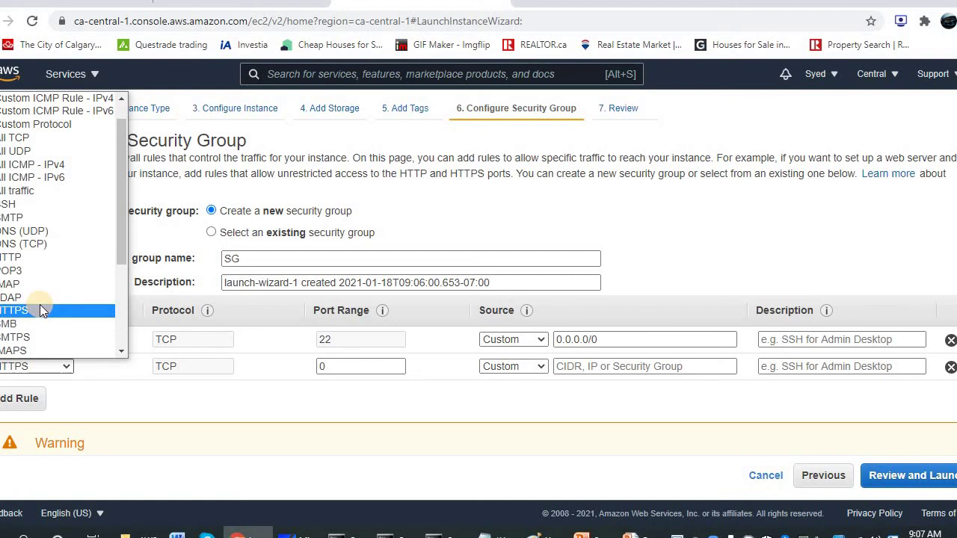
pyautogui.press('h')
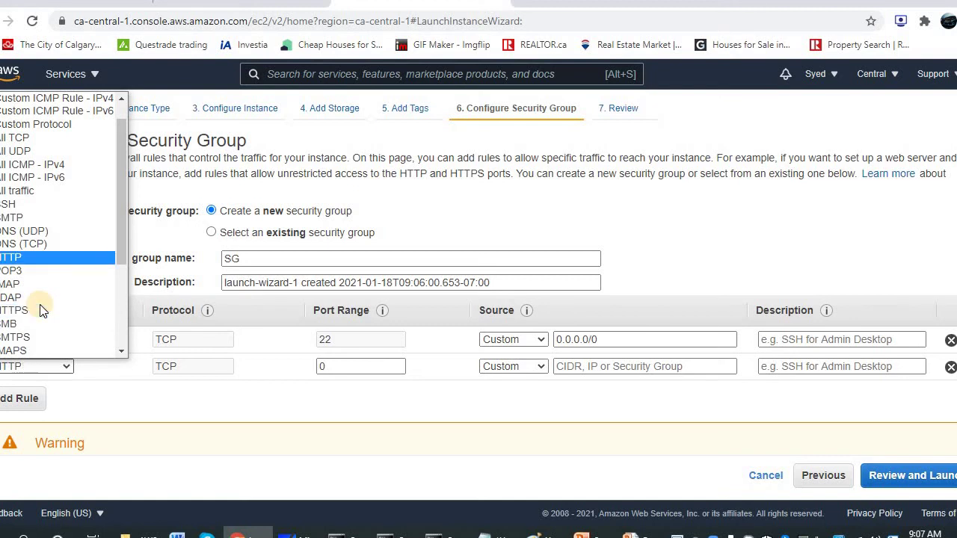
pyautogui.click(54, 257)
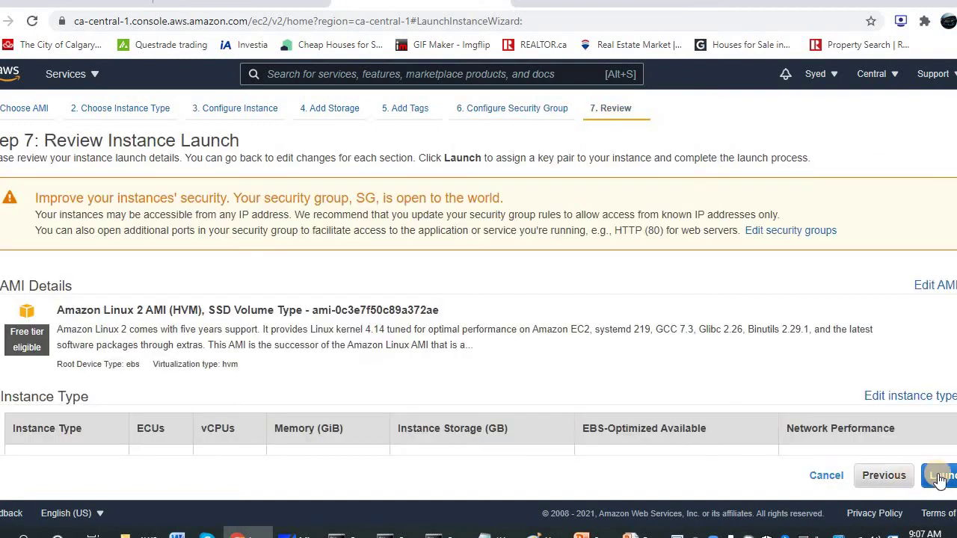
# Proceed from the review to launching, select the existing key pair MYKP, and acknowledge access to its private key file.
pyautogui.click(944, 482)
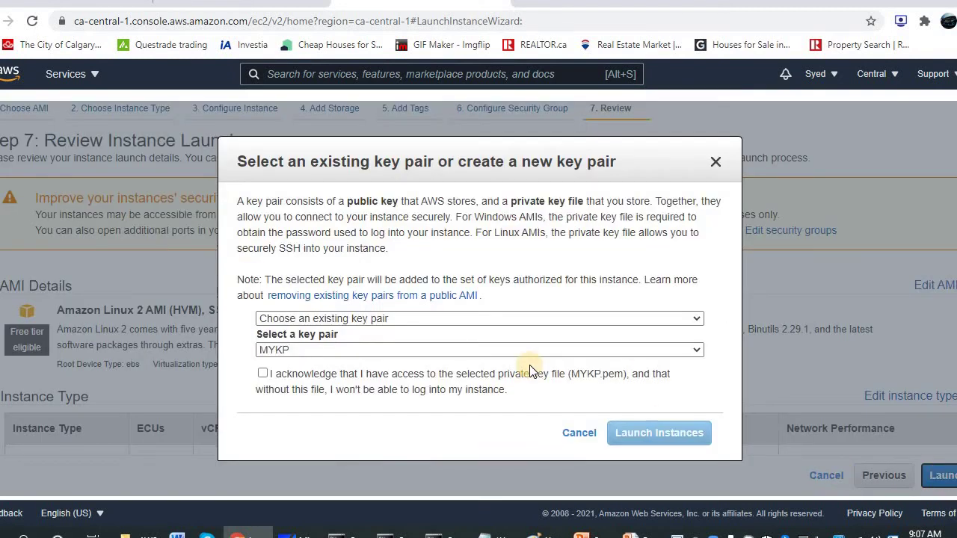
pyautogui.click(315, 351)
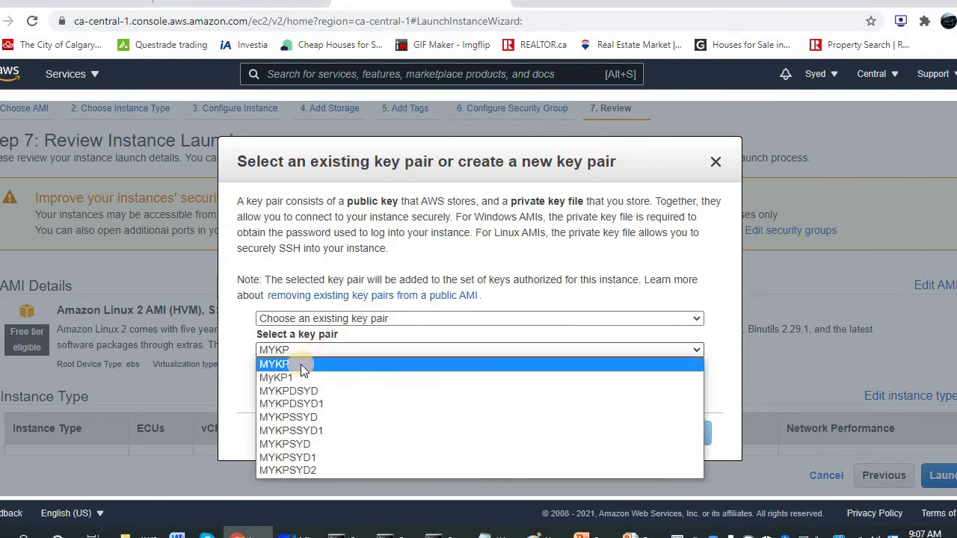
pyautogui.click(290, 364)
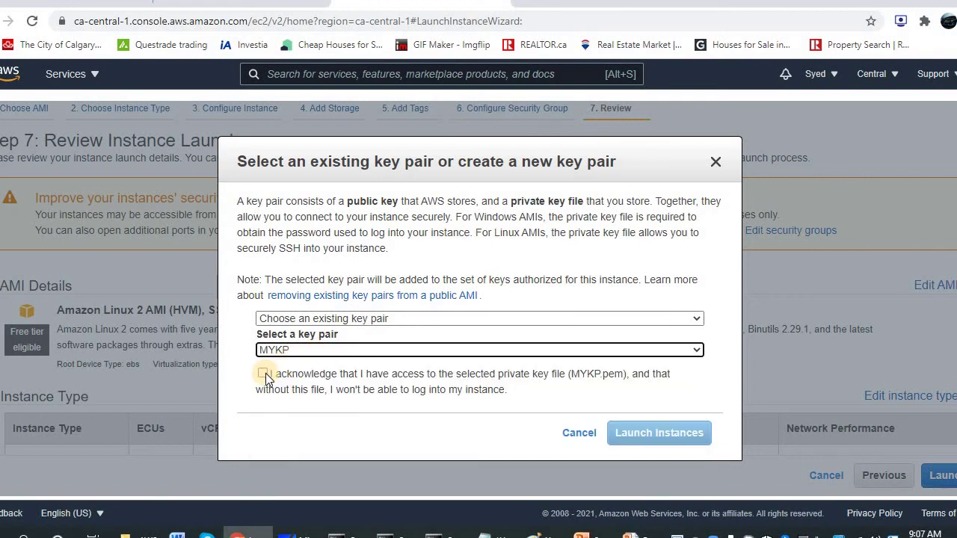
pyautogui.click(264, 374)
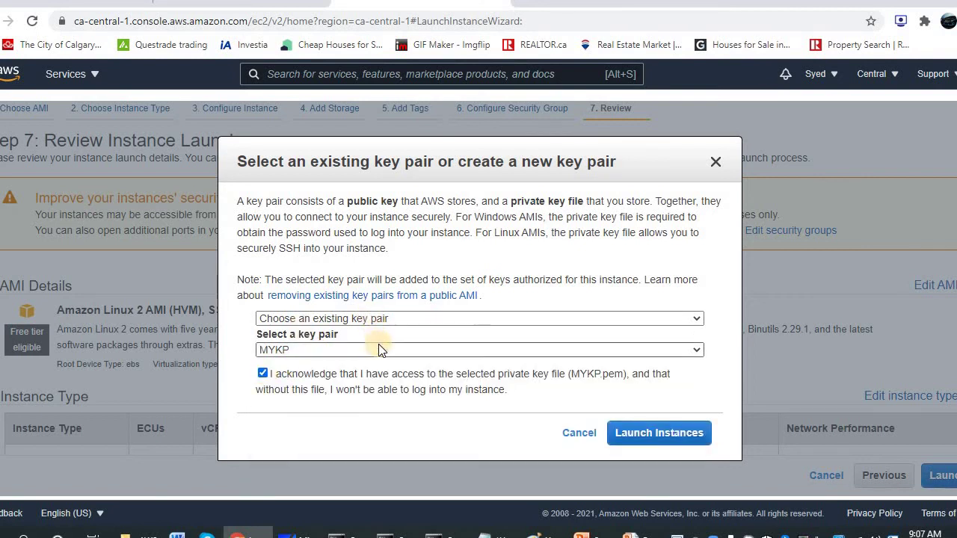
# Choose to create a new key pair instead, name it MKP, and download its private key file.
pyautogui.click(370, 315)
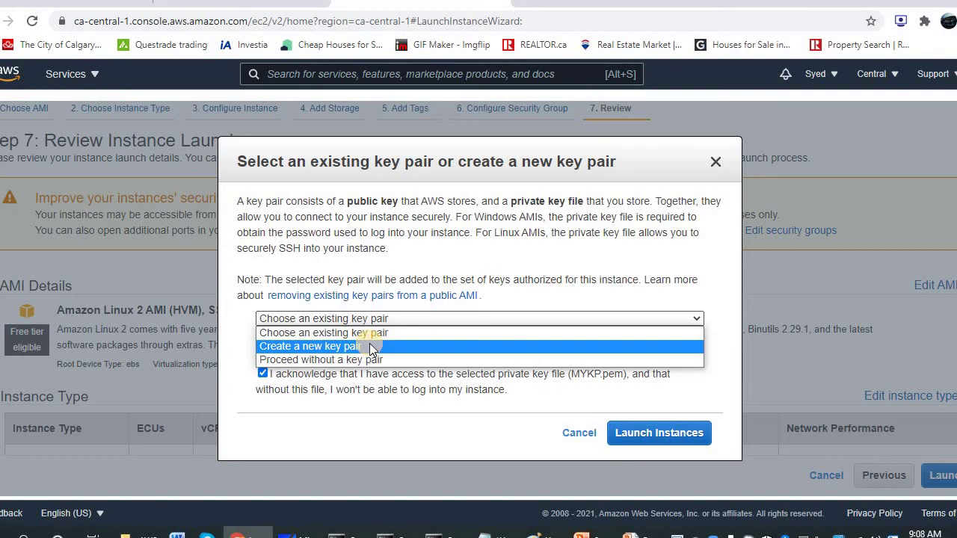
pyautogui.click(370, 347)
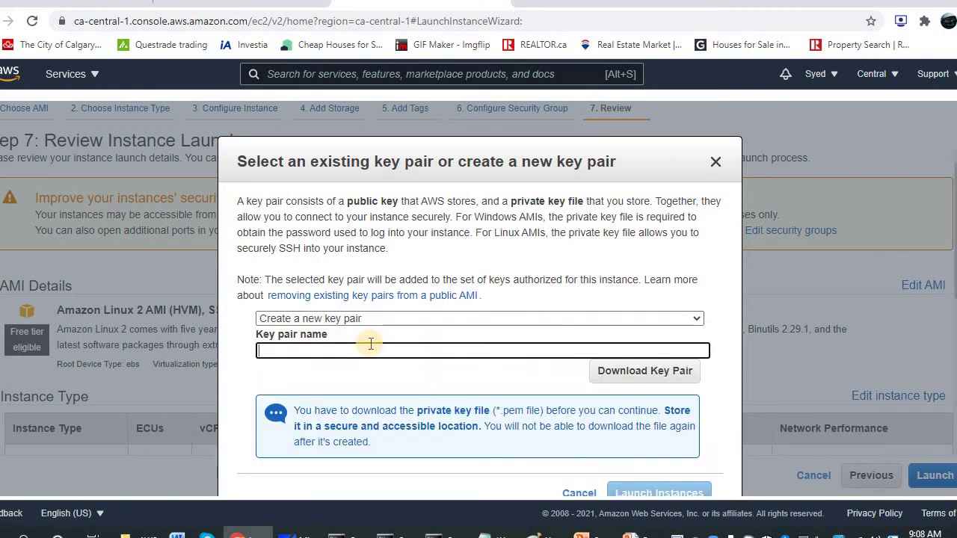
pyautogui.click(349, 353)
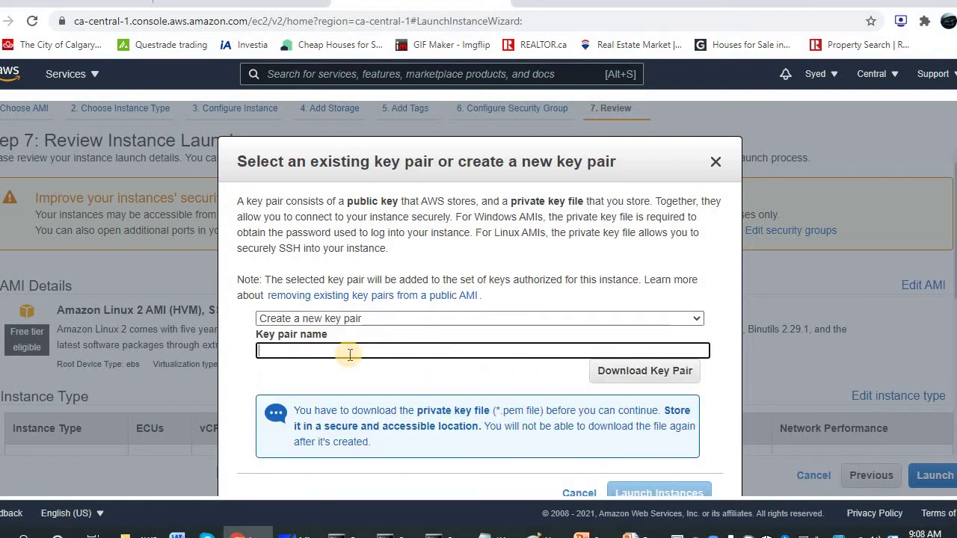
pyautogui.write('MKP')
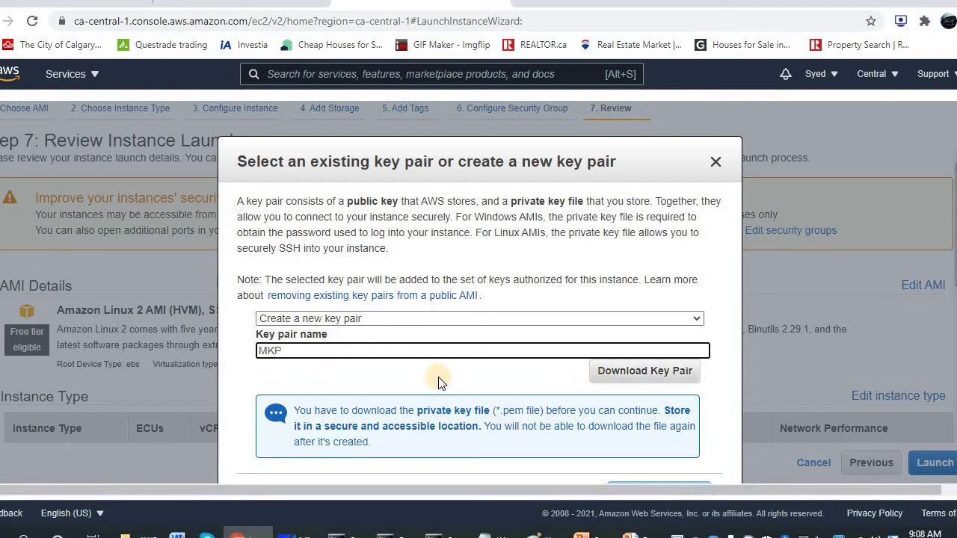
pyautogui.click(671, 377)
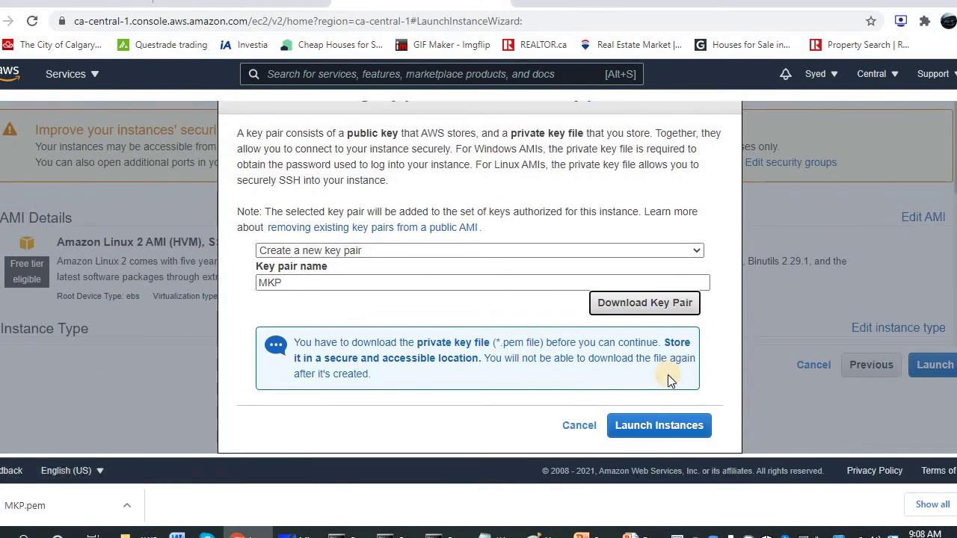
# Launch the EC2 instance and check its state, public IP, key name and security group in the instances list.
pyautogui.click(664, 422)
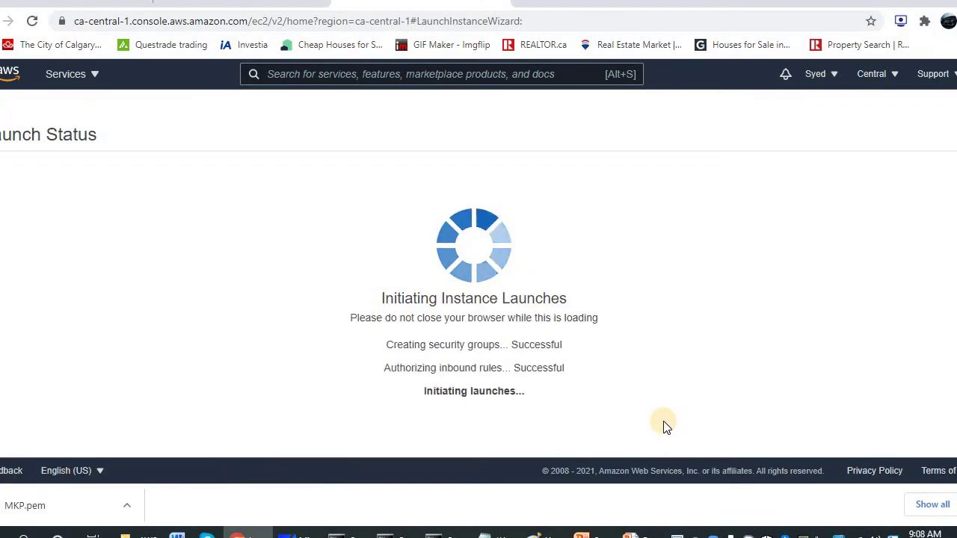
pyautogui.click(658, 393)
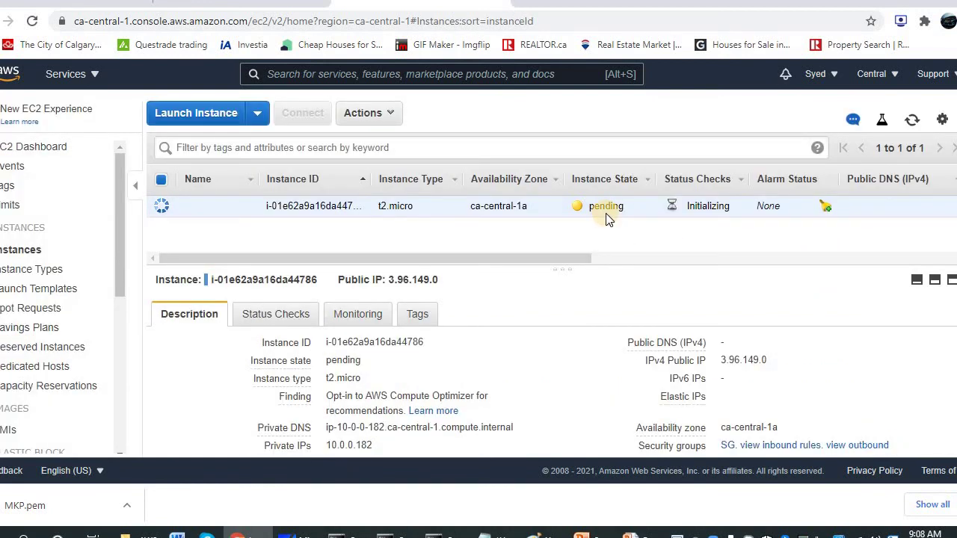
pyautogui.click(637, 260)
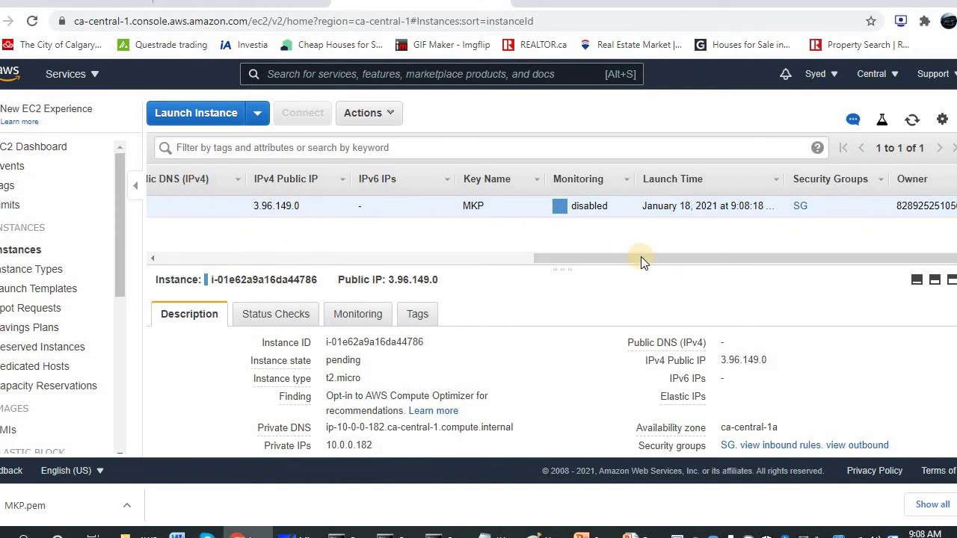
pyautogui.click(572, 256)
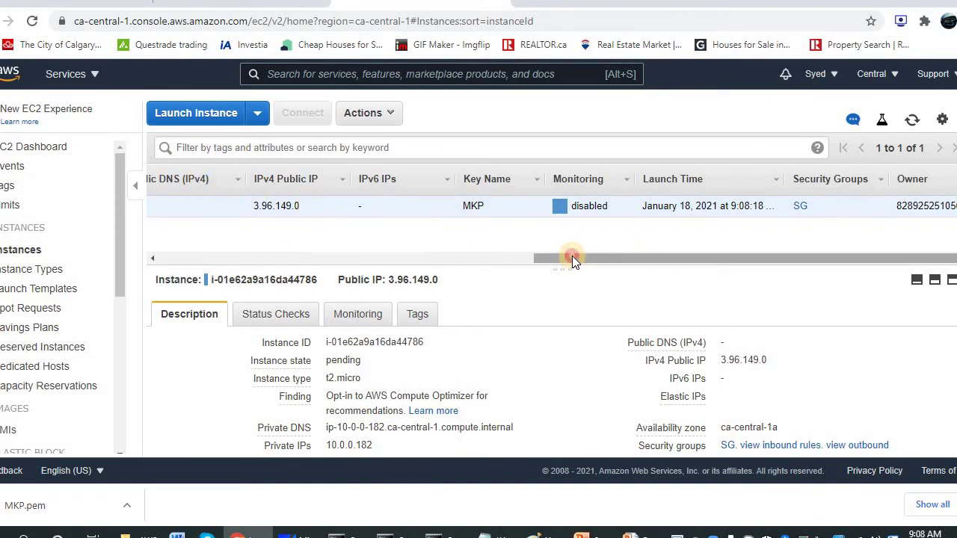
pyautogui.moveTo(572, 256); pyautogui.dragTo(126, 232)
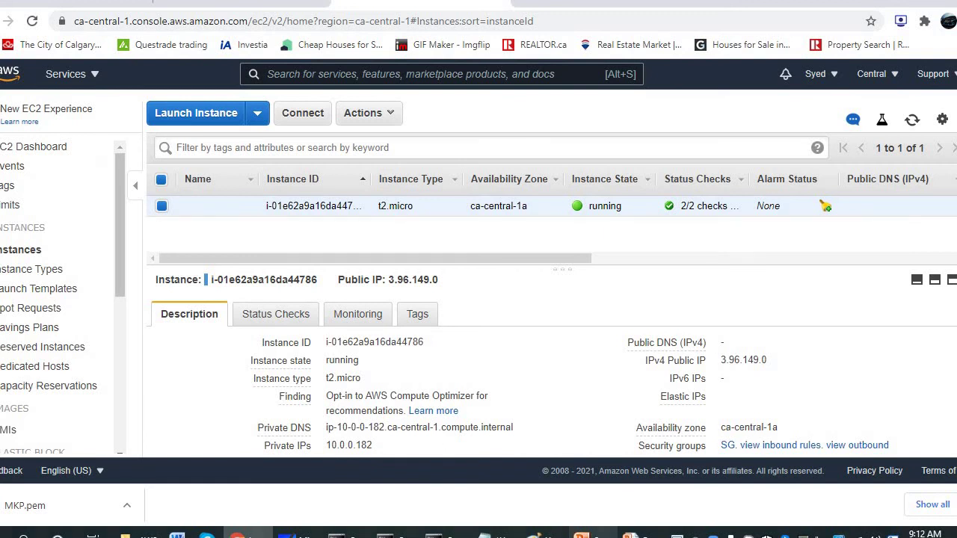
# Glance at the Custom VPC slide in PowerPoint, then switch to Command Prompt and change to the Downloads folder.
pyautogui.click(590, 536)
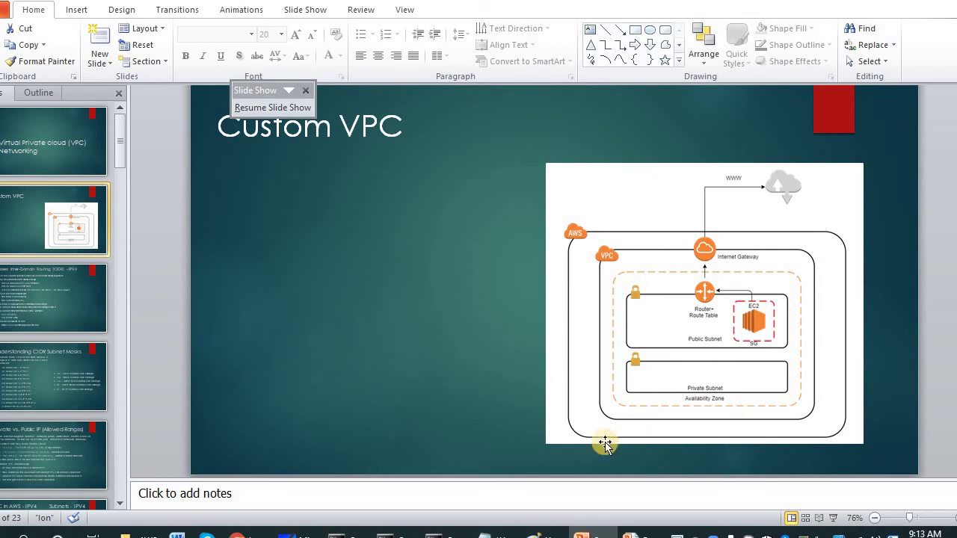
pyautogui.click(445, 536)
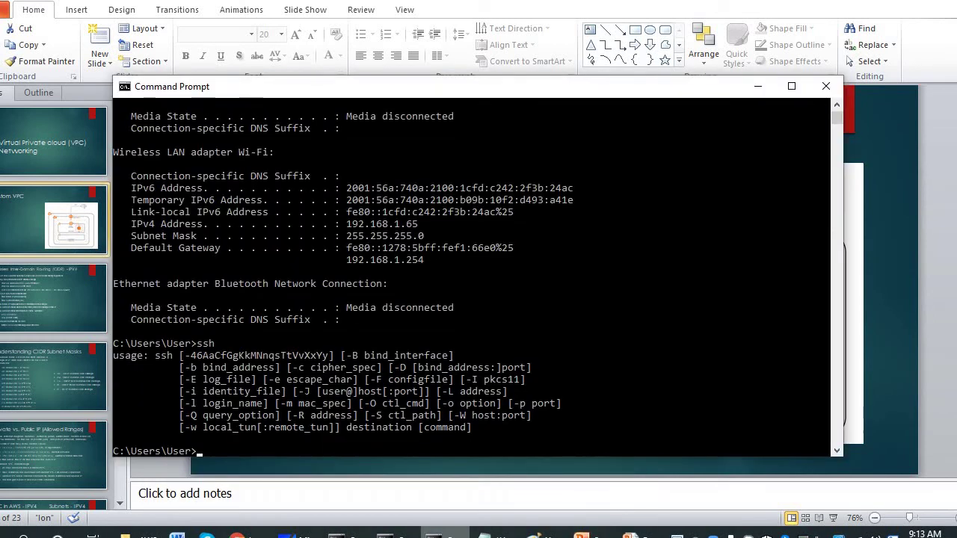
pyautogui.write('cd ')
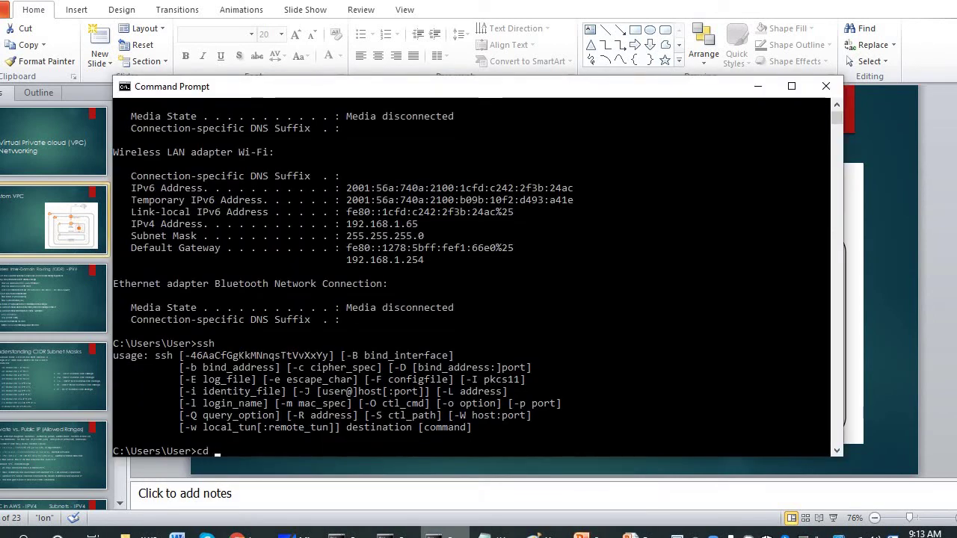
pyautogui.write('down')
pyautogui.press('Tab')
pyautogui.press('Return')
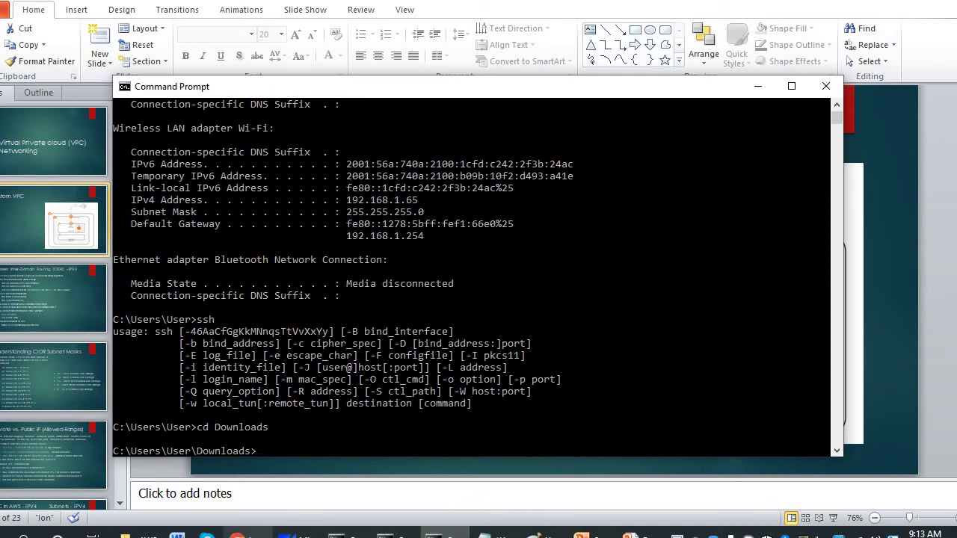
# Return to the EC2 console and copy the example SSH command from the instance's connection instructions.
pyautogui.click(237, 533)
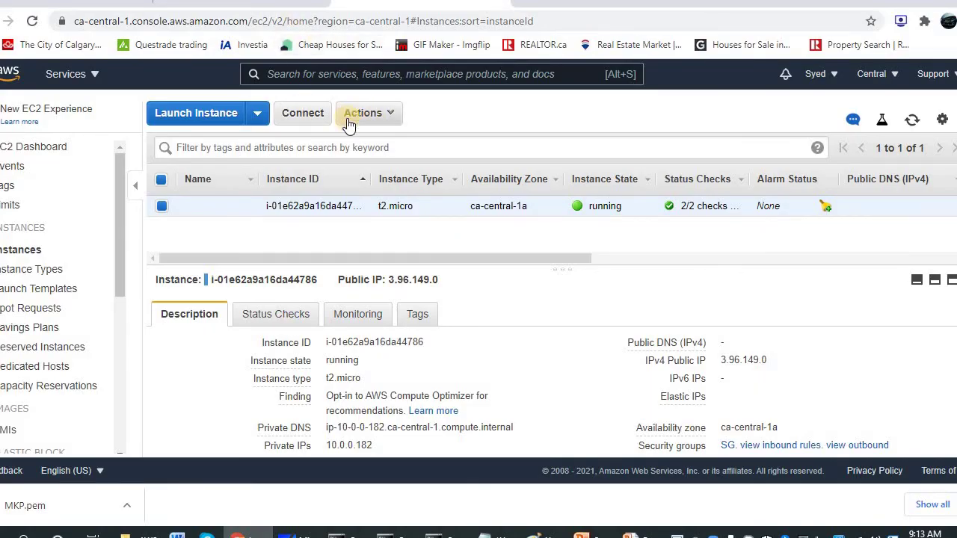
pyautogui.click(319, 119)
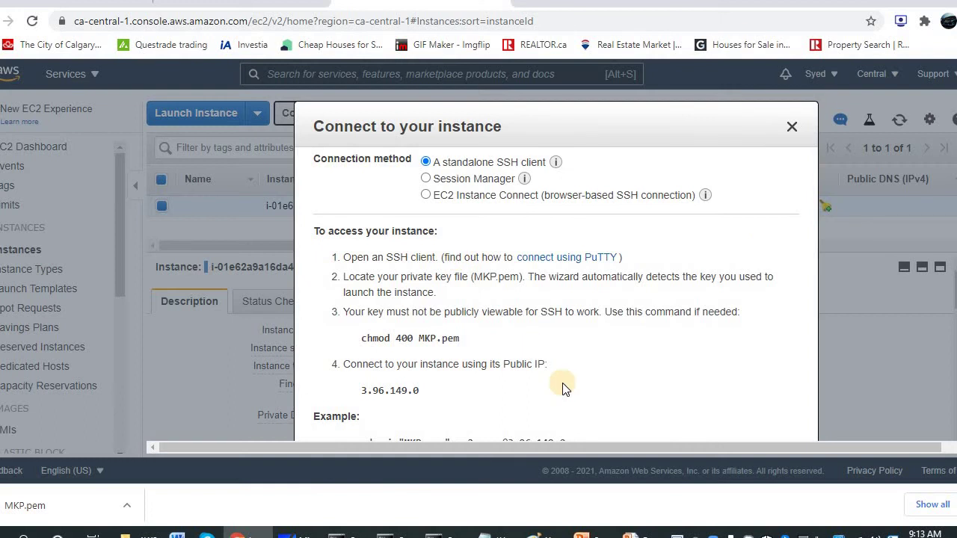
pyautogui.scroll(-2, 577, 334)
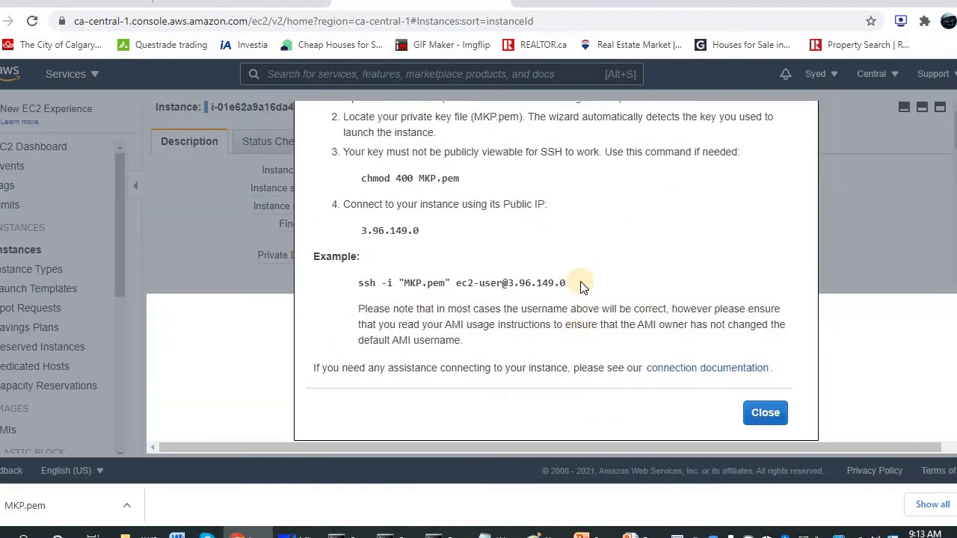
pyautogui.moveTo(581, 283); pyautogui.dragTo(438, 241)
pyautogui.hotkey('ctrl', 'c')
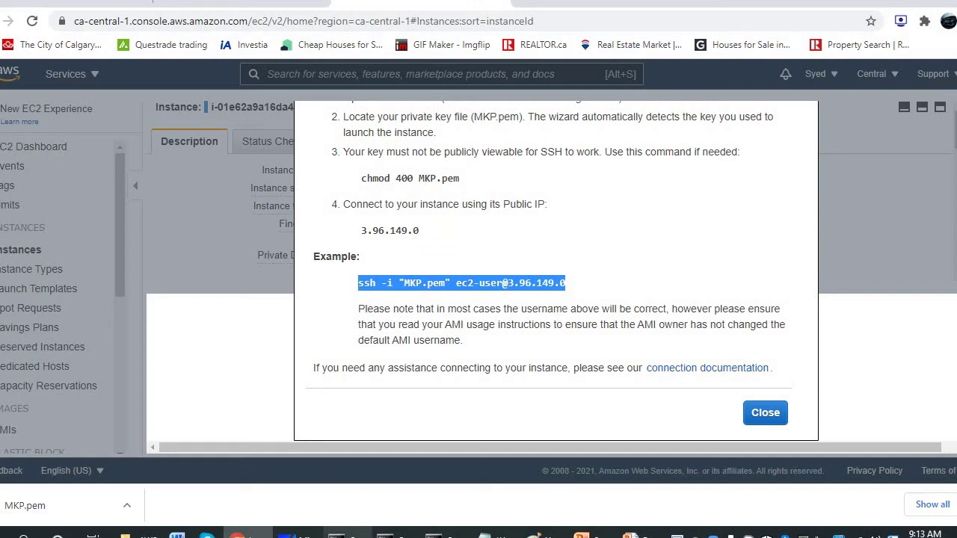
pyautogui.click(345, 536)
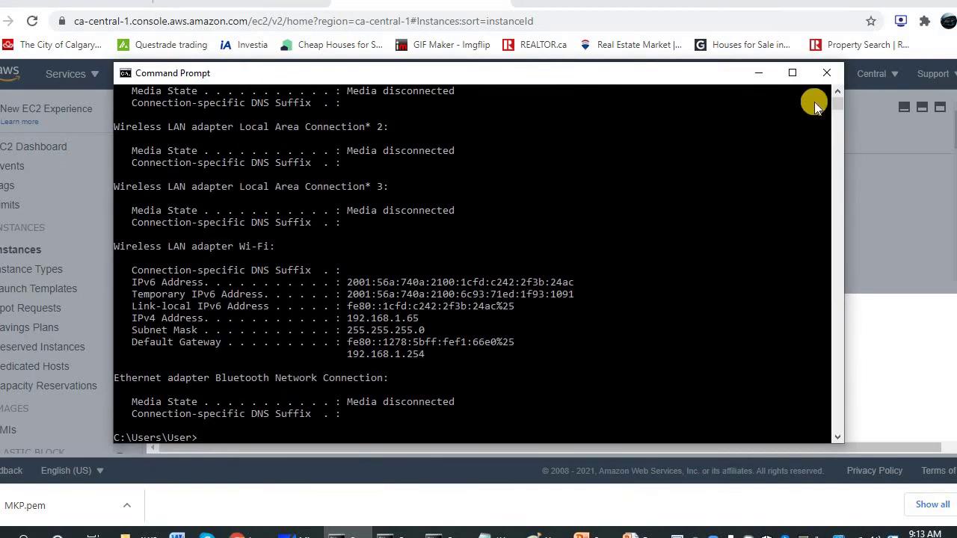
pyautogui.click(835, 73)
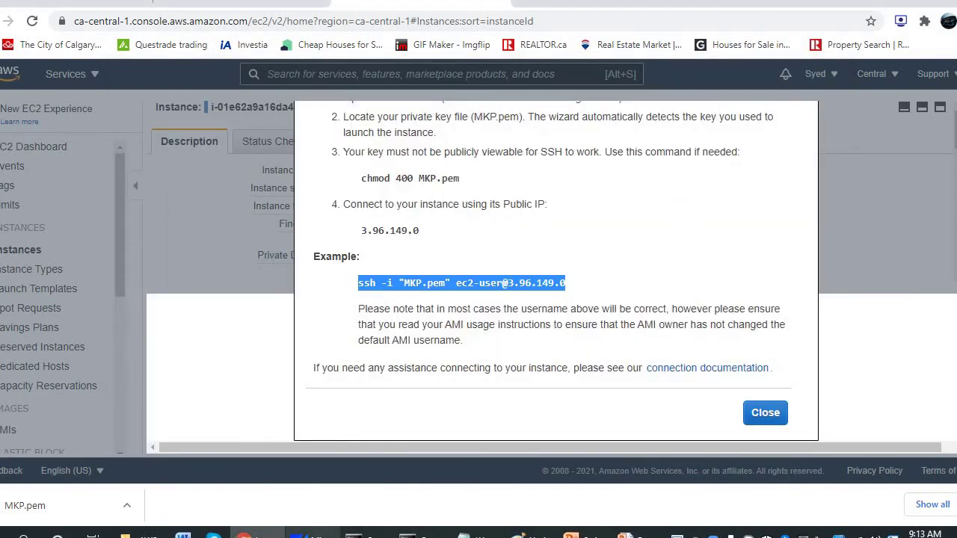
pyautogui.click(365, 537)
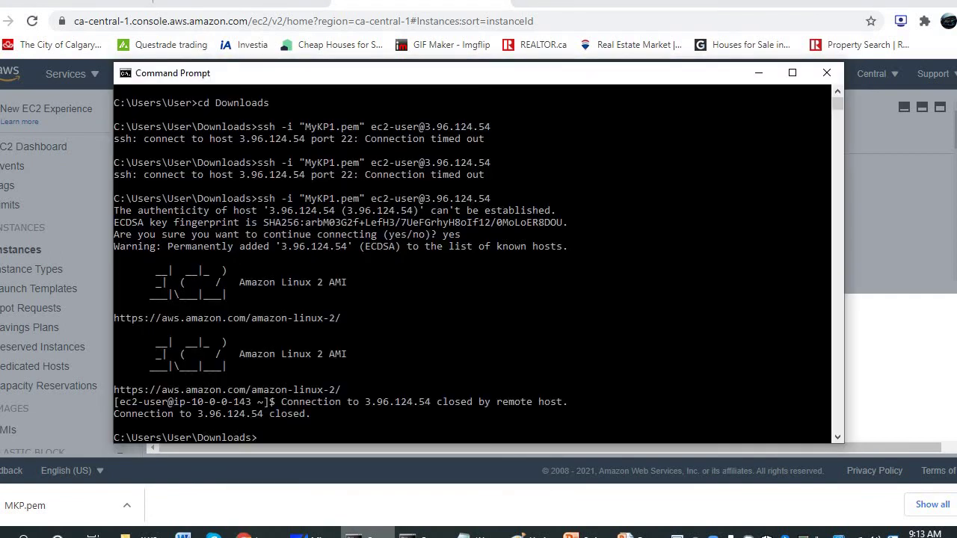
pyautogui.click(421, 380)
pyautogui.rightClick(421, 379)
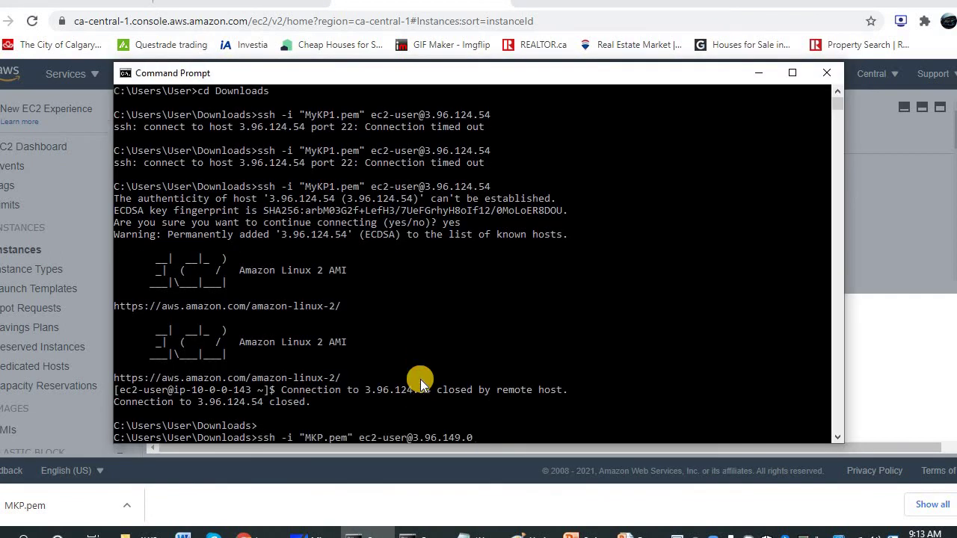
pyautogui.press('Return')
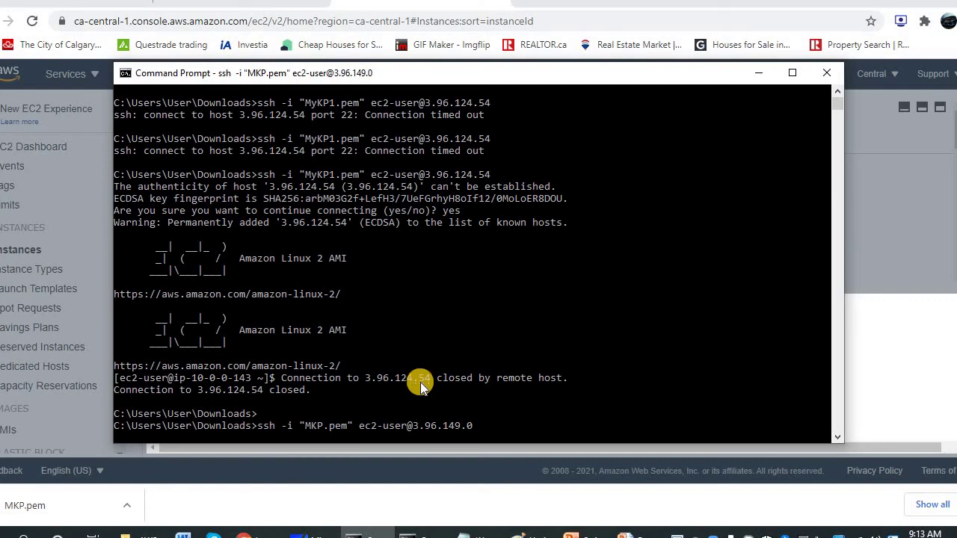
# Close the spare Command Prompt window and return to the one running the SSH connection.
pyautogui.click(408, 535)
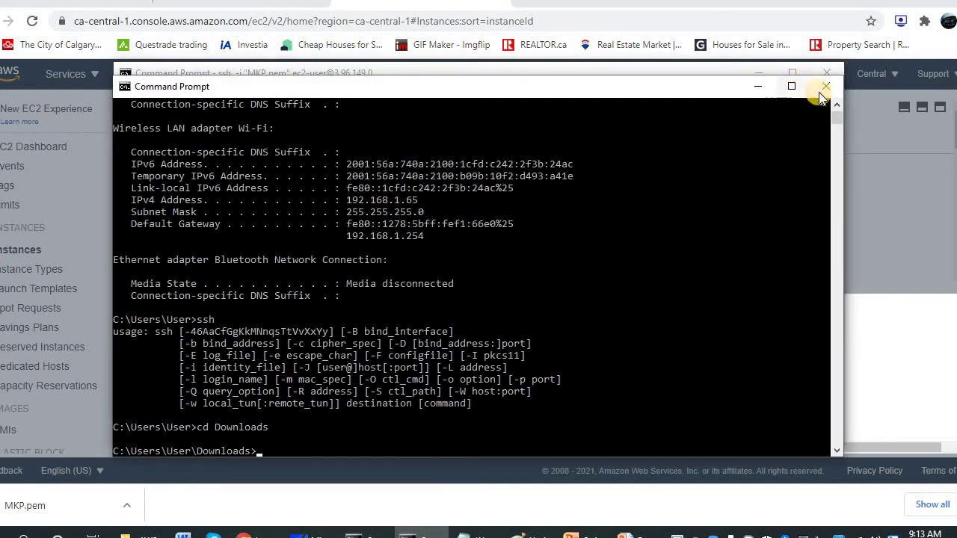
pyautogui.click(825, 86)
pyautogui.click(350, 383)
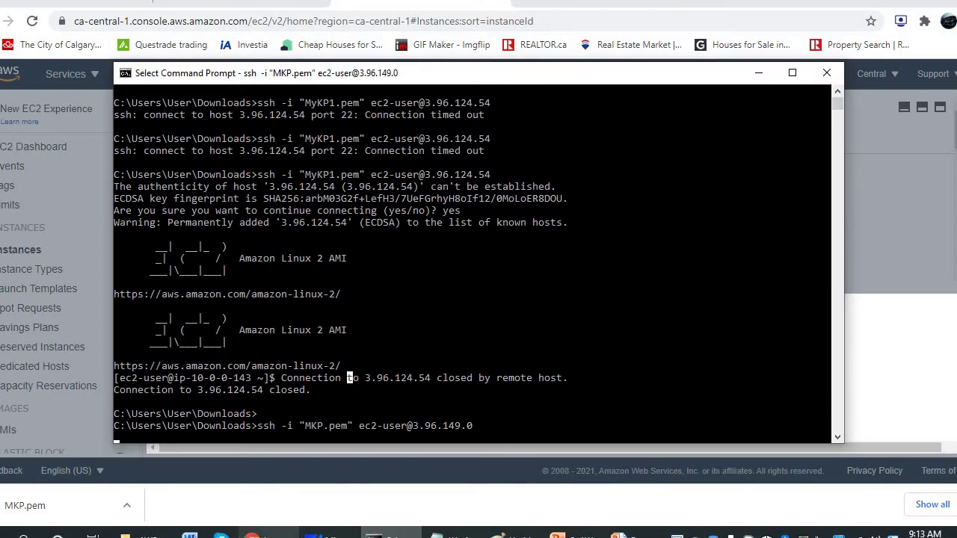
# Switch to PowerPoint and examine the Custom VPC diagram for the instance's path to the internet.
pyautogui.moveTo(568, 534)
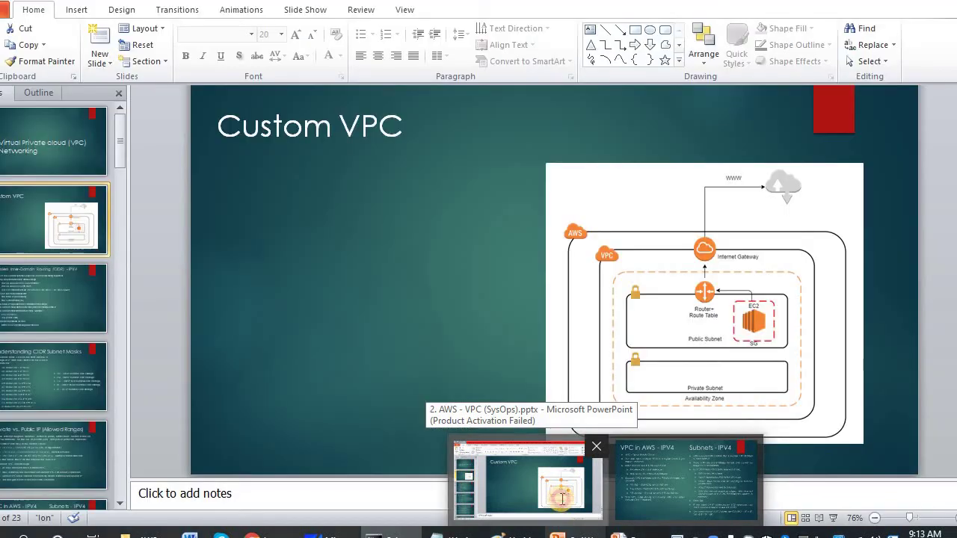
pyautogui.click(523, 479)
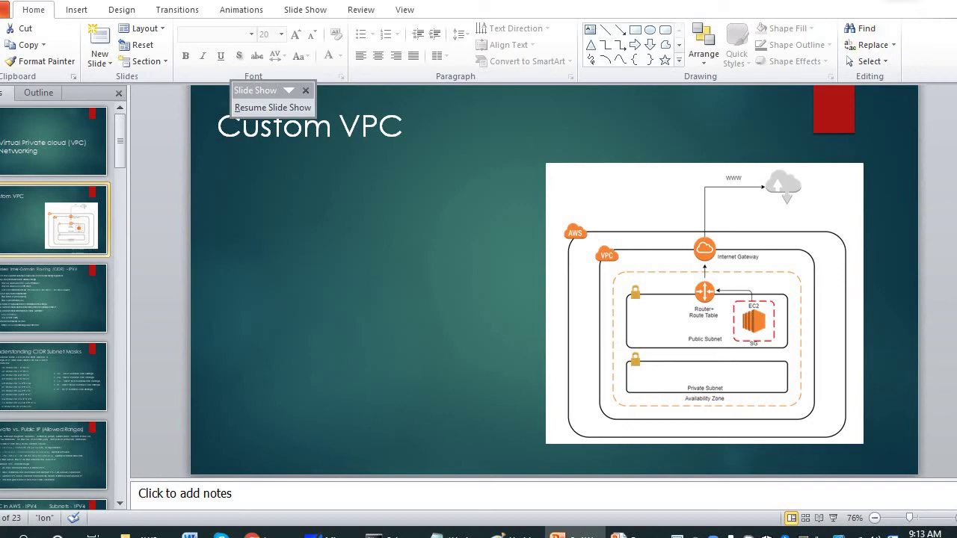
pyautogui.click(901, 0)
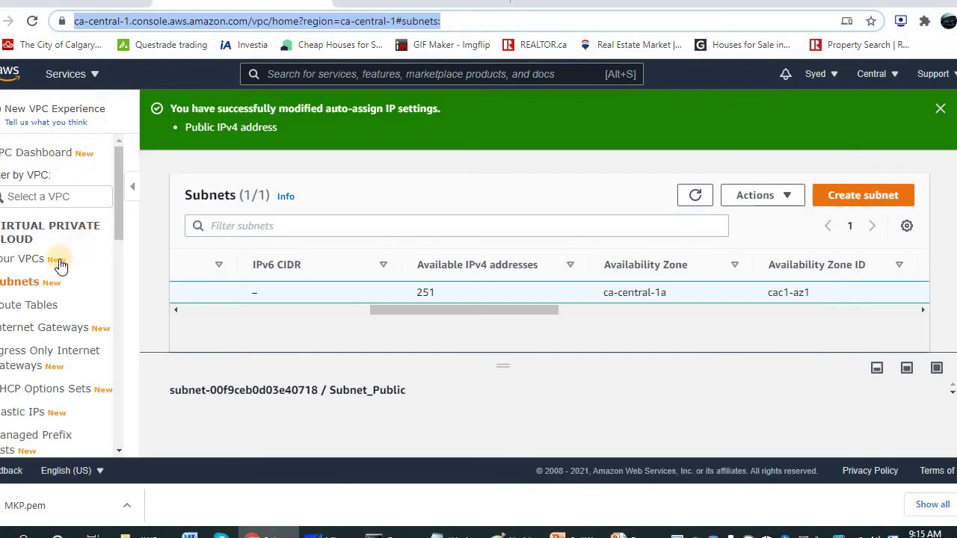
# Create an internet gateway with the name tag IGW in the VPC console.
pyautogui.click(48, 329)
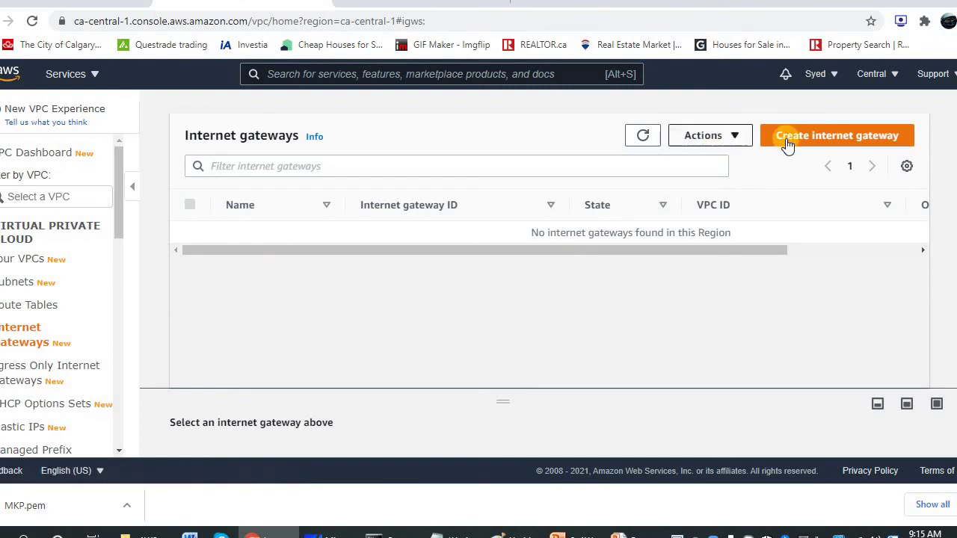
pyautogui.click(796, 138)
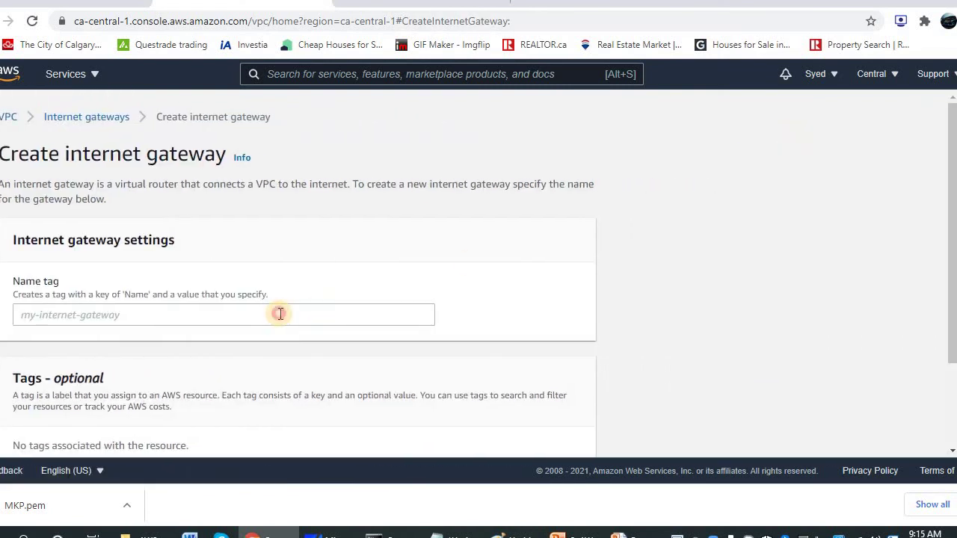
pyautogui.click(280, 314)
pyautogui.write('IGW')
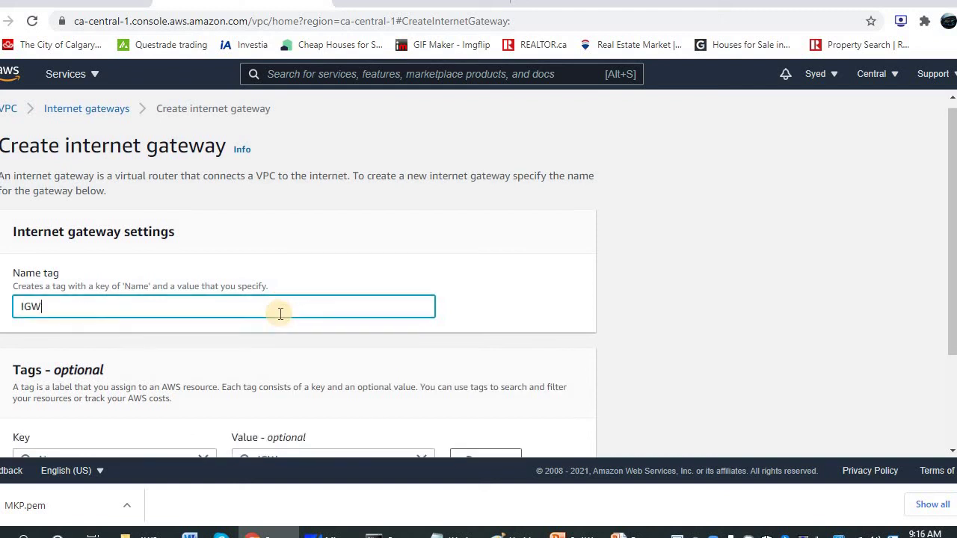
pyautogui.scroll(-2, 279, 314)
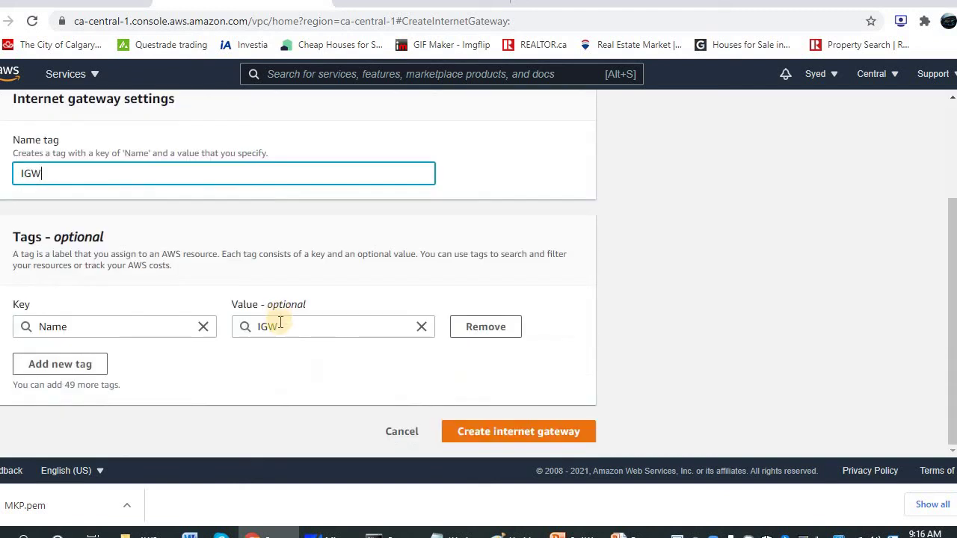
pyautogui.click(493, 433)
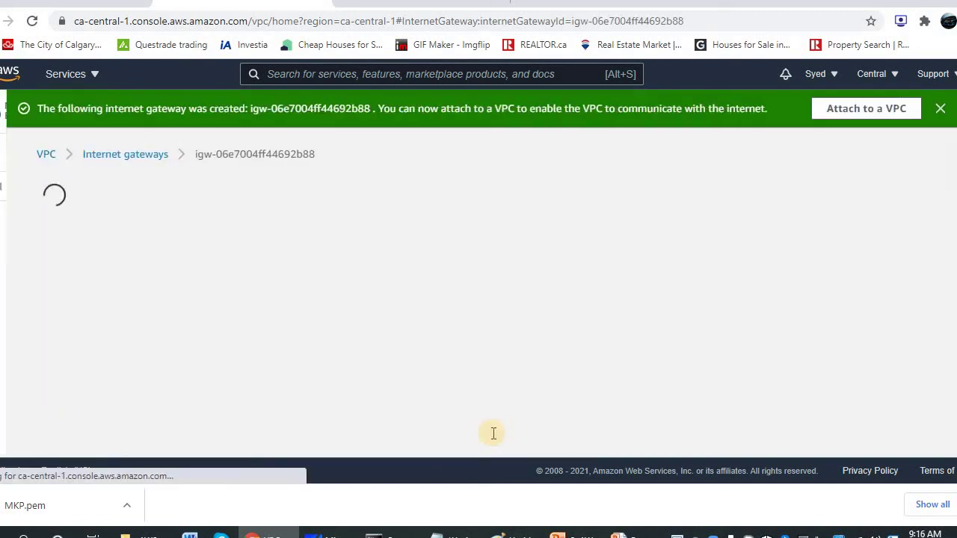
# Attach the internet gateway IGW to the VPC MyFirstVPC.
pyautogui.scroll(-1, 494, 434)
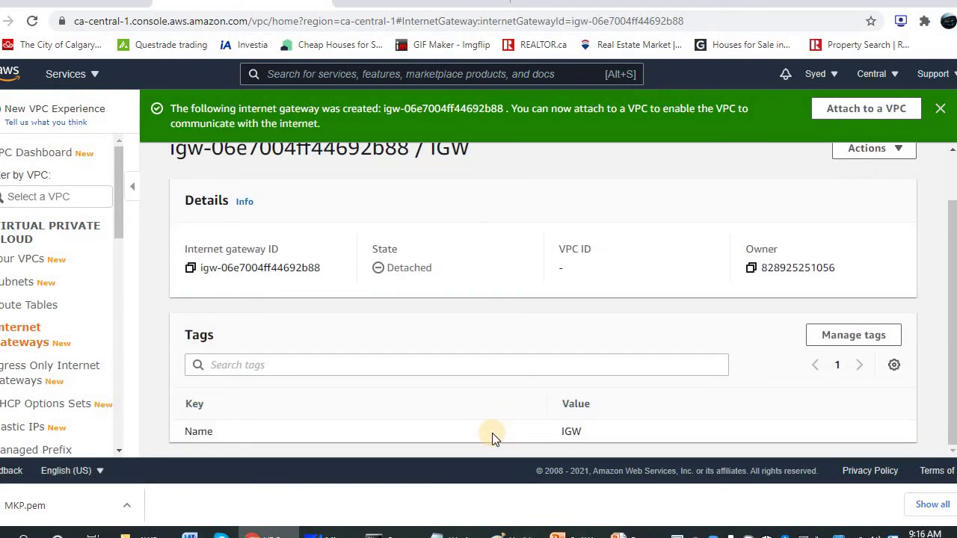
pyautogui.click(941, 108)
pyautogui.click(869, 150)
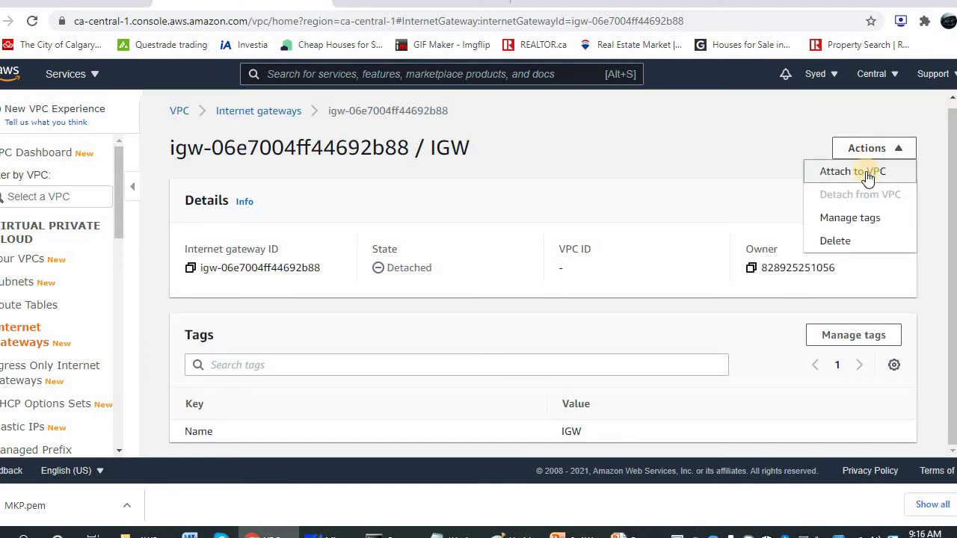
pyautogui.click(868, 175)
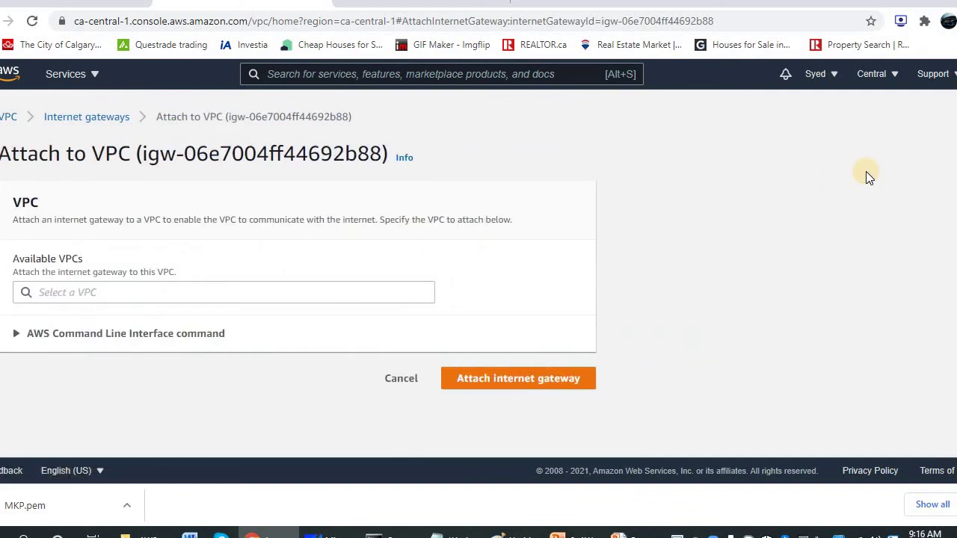
pyautogui.click(265, 293)
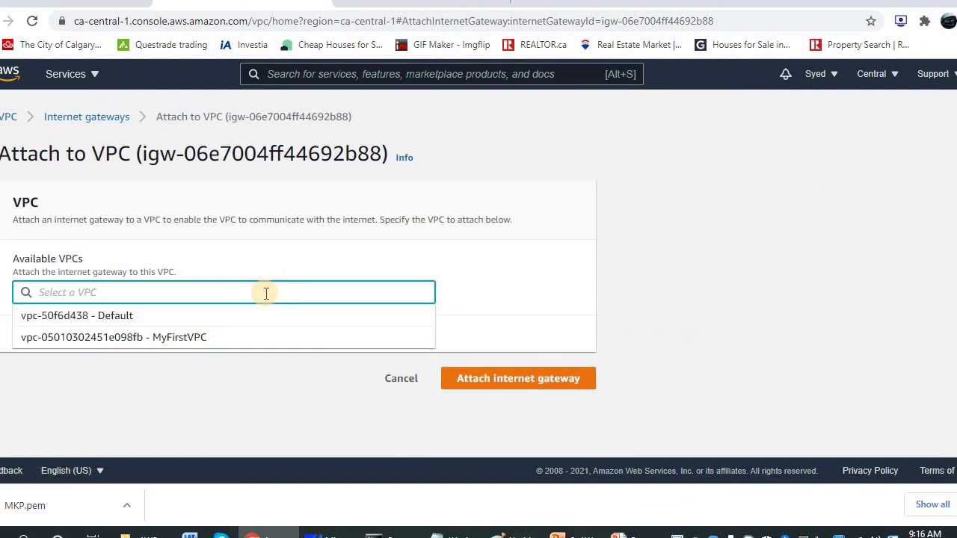
pyautogui.click(240, 321)
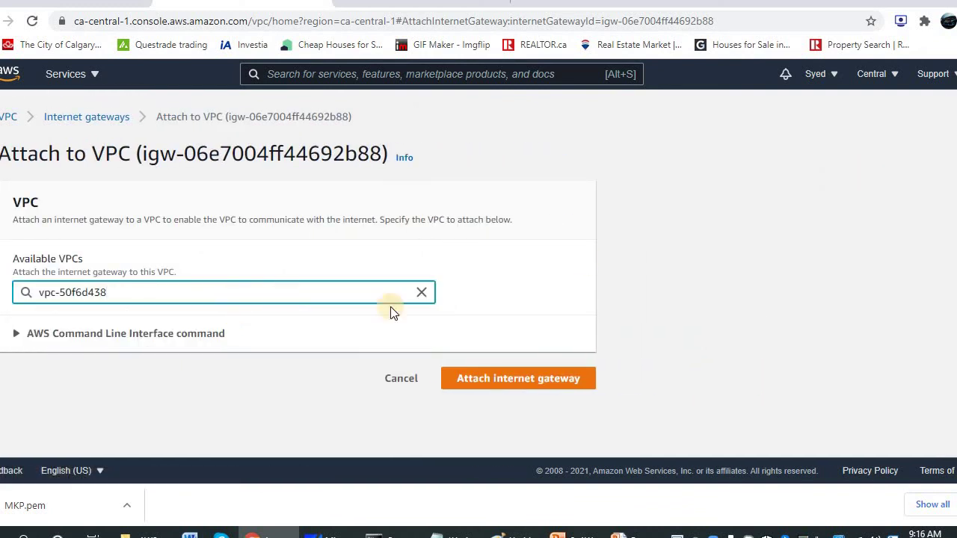
pyautogui.click(422, 296)
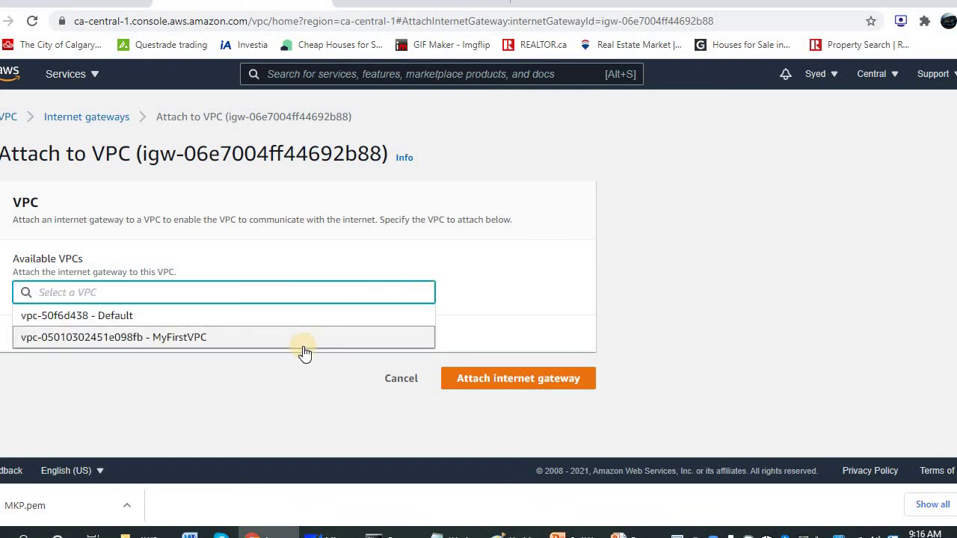
pyautogui.click(308, 342)
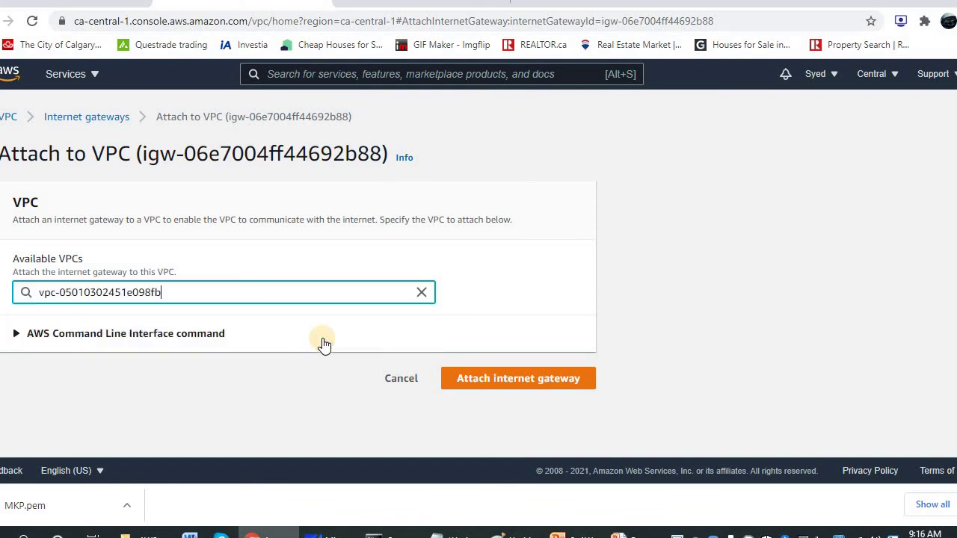
pyautogui.click(469, 378)
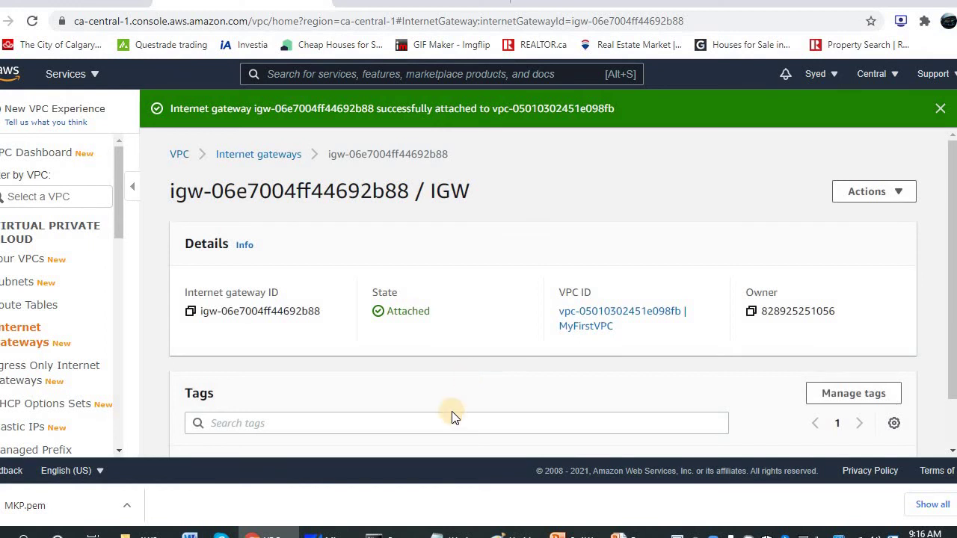
# Open the VPC route tables and name the unnamed route table of MyFirstVPC as Public.
pyautogui.click(567, 536)
pyautogui.click(36, 308)
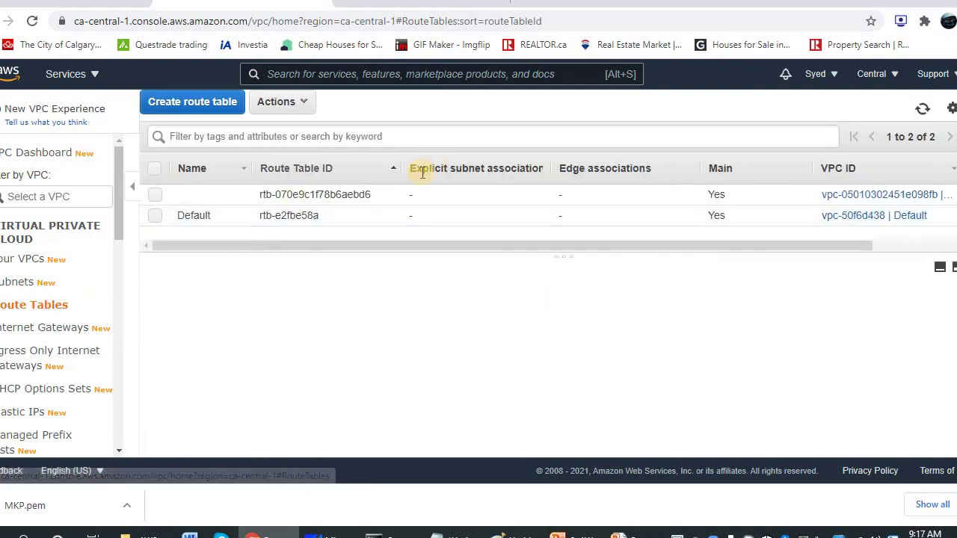
pyautogui.click(237, 196)
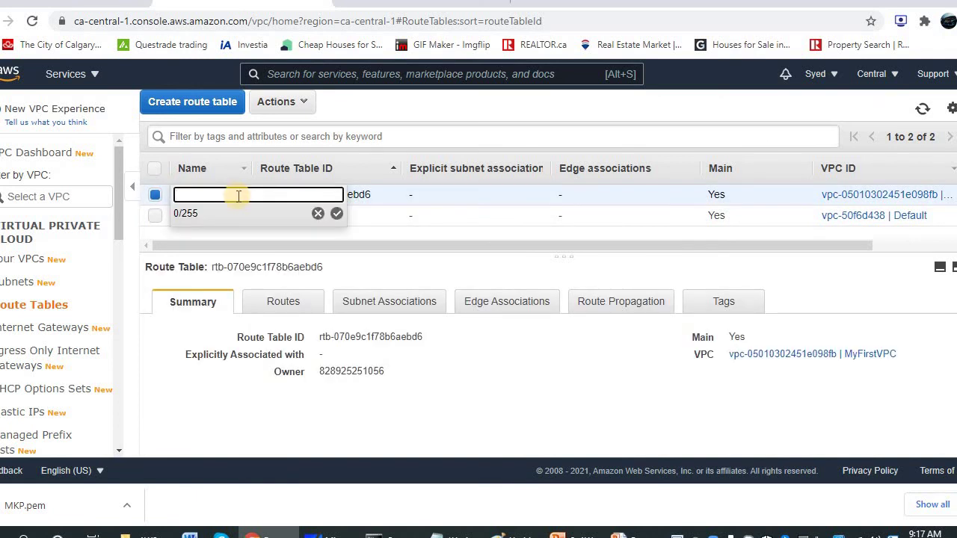
pyautogui.write('Public')
pyautogui.click(337, 214)
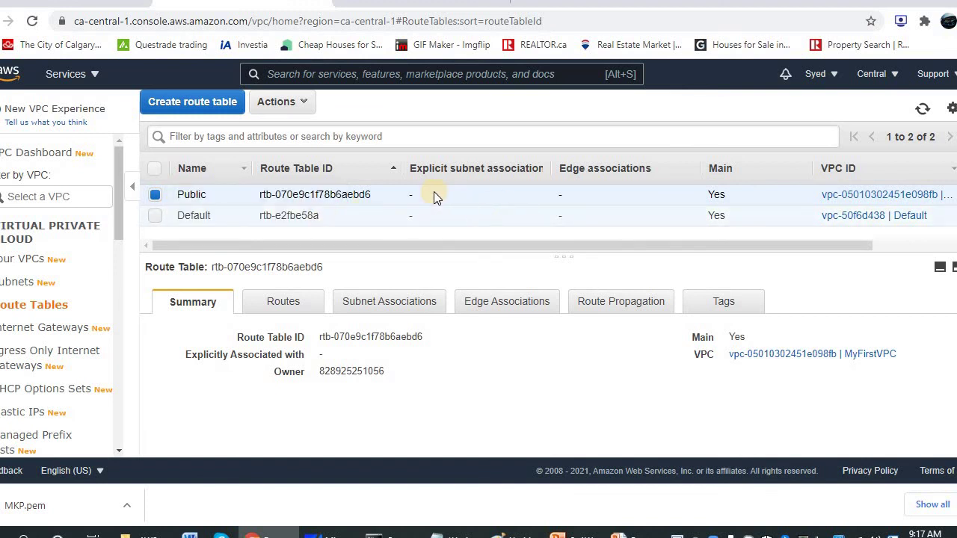
# Try to delete the Public route table, and dismiss the deletion dialog.
pyautogui.click(309, 103)
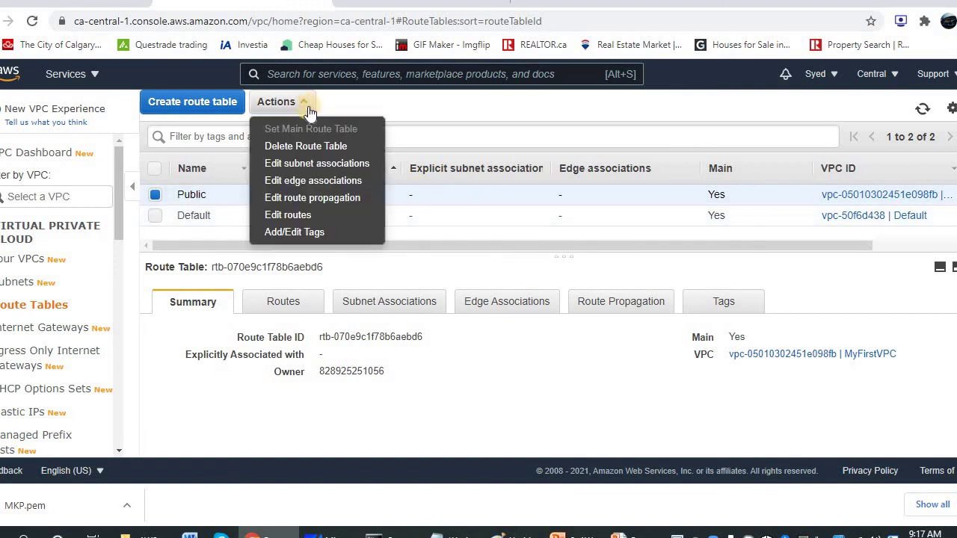
pyautogui.click(314, 149)
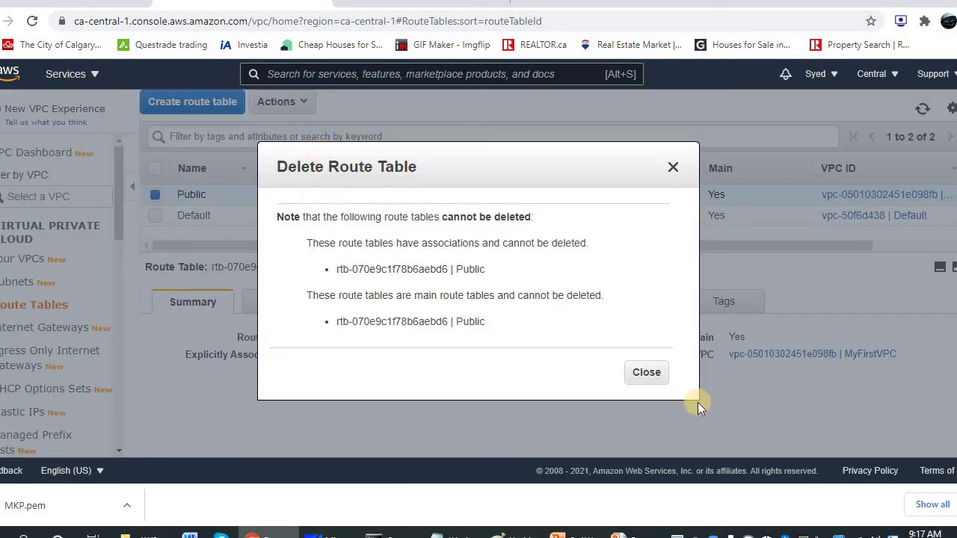
pyautogui.click(658, 374)
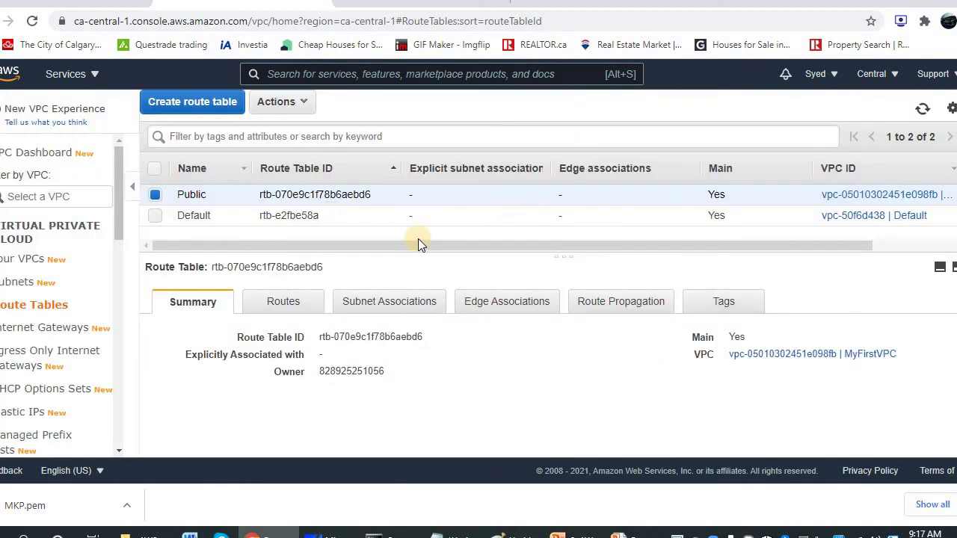
# Edit the Public route table's routes and add a route with destination 0.0.0.0/0.
pyautogui.doubleClick(354, 191)
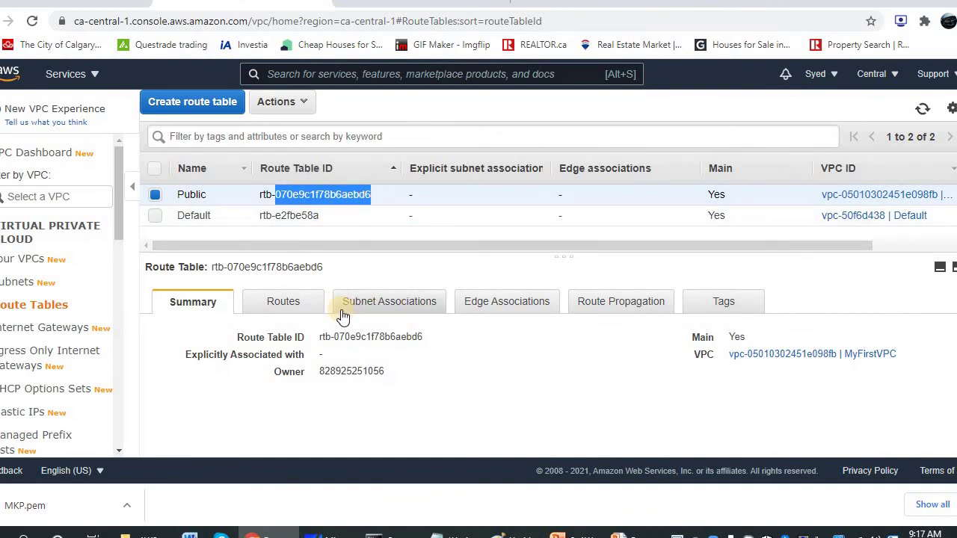
pyautogui.click(317, 312)
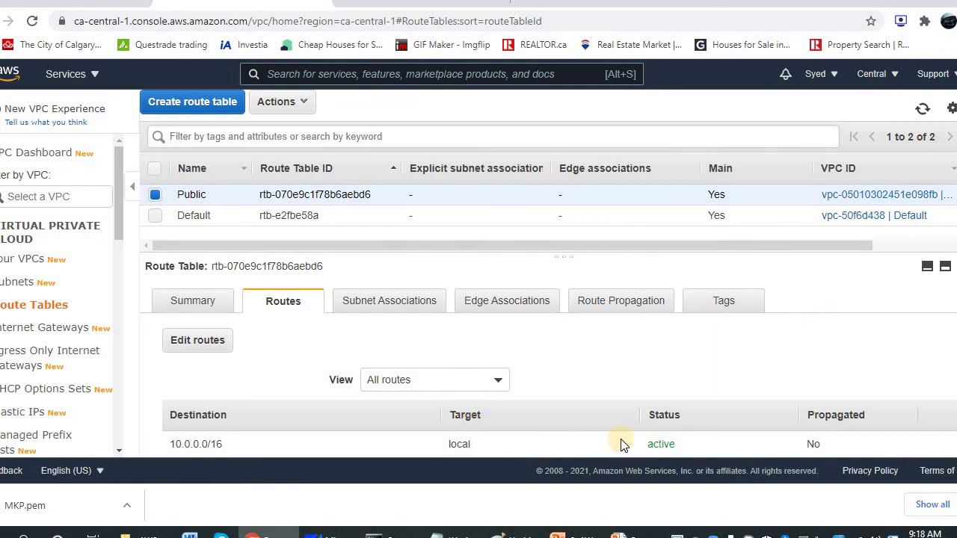
pyautogui.click(222, 341)
pyautogui.click(26, 251)
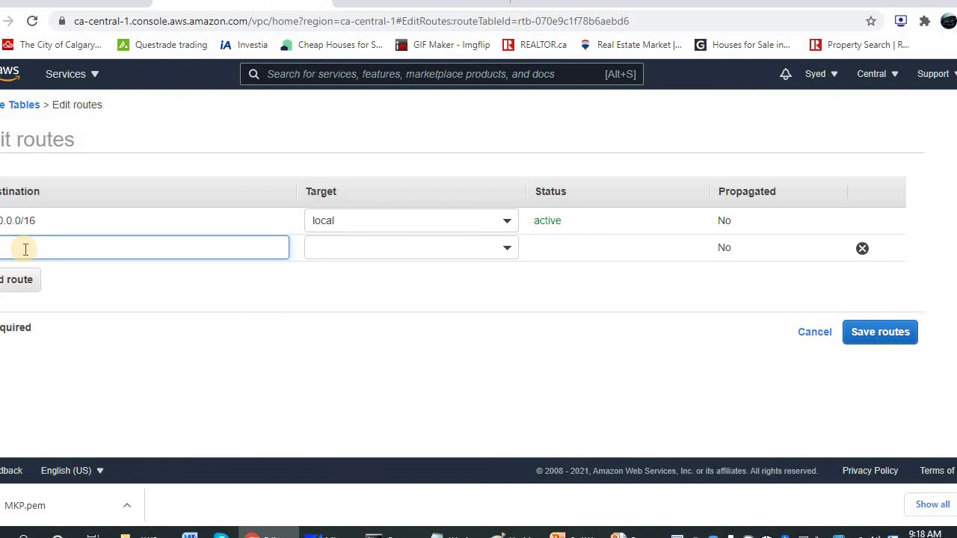
pyautogui.click(25, 249)
pyautogui.click(35, 283)
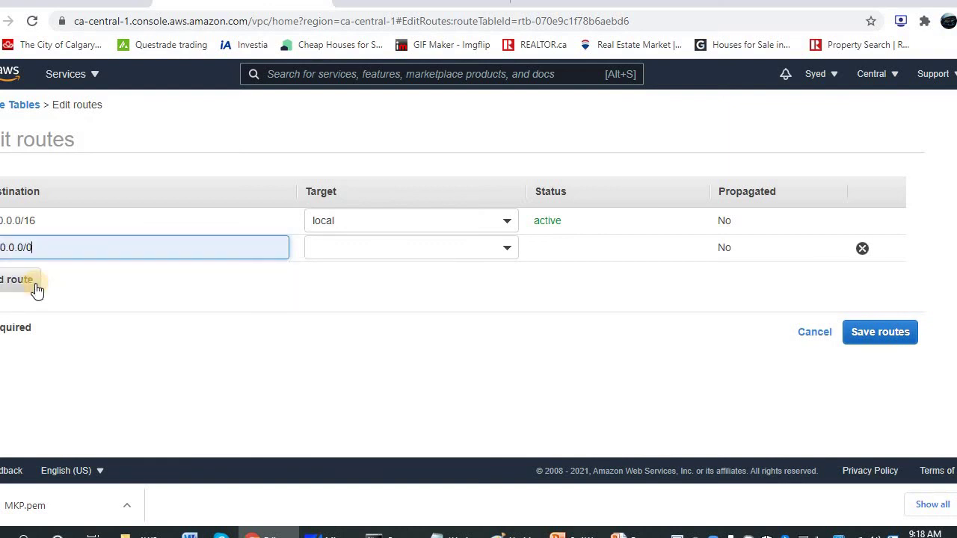
# Set the new route's target to the internet gateway IGW and save the routes.
pyautogui.click(501, 249)
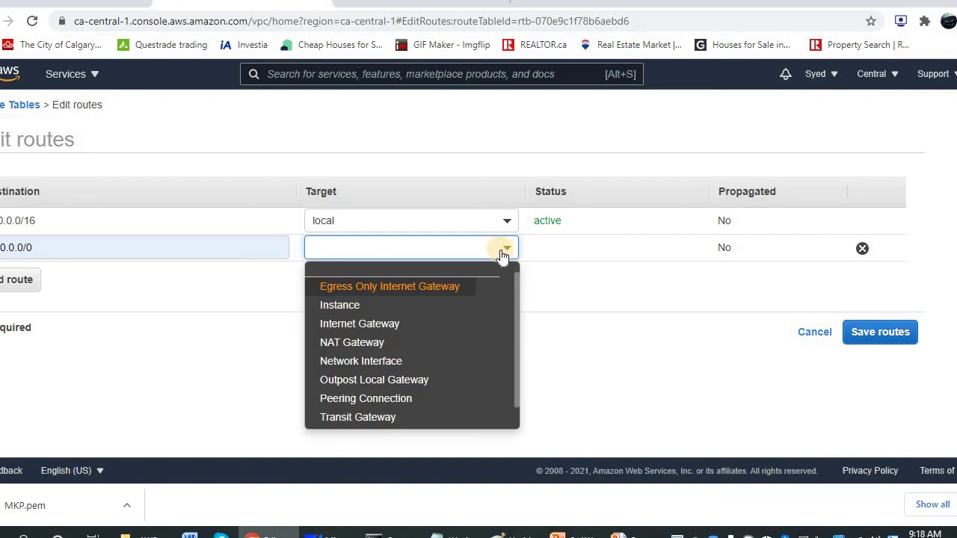
pyautogui.write('ig')
pyautogui.press('BackSpace')
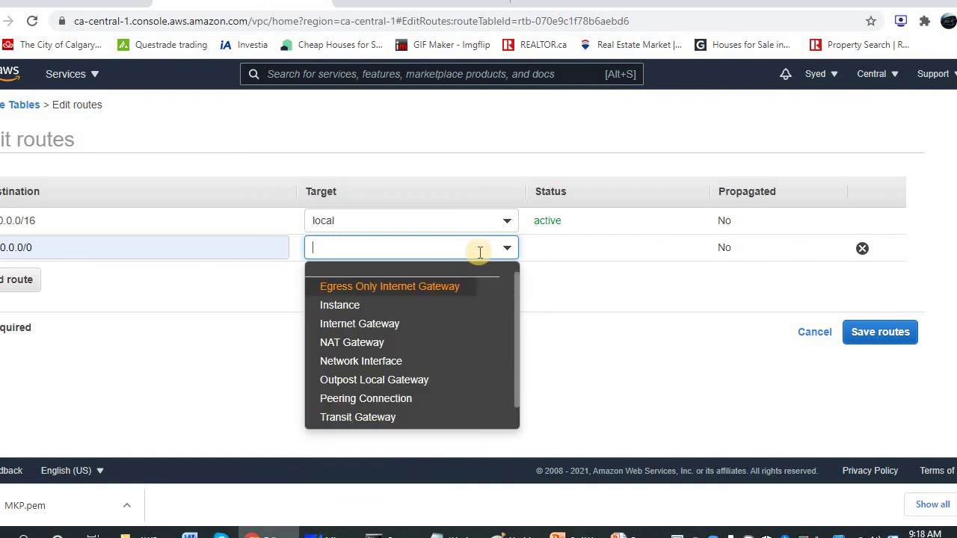
pyautogui.click(404, 325)
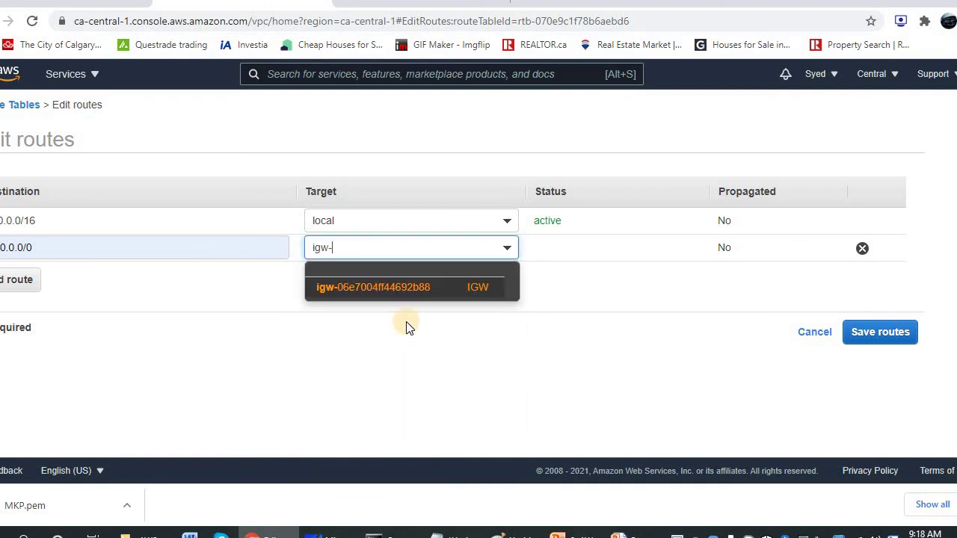
pyautogui.click(443, 295)
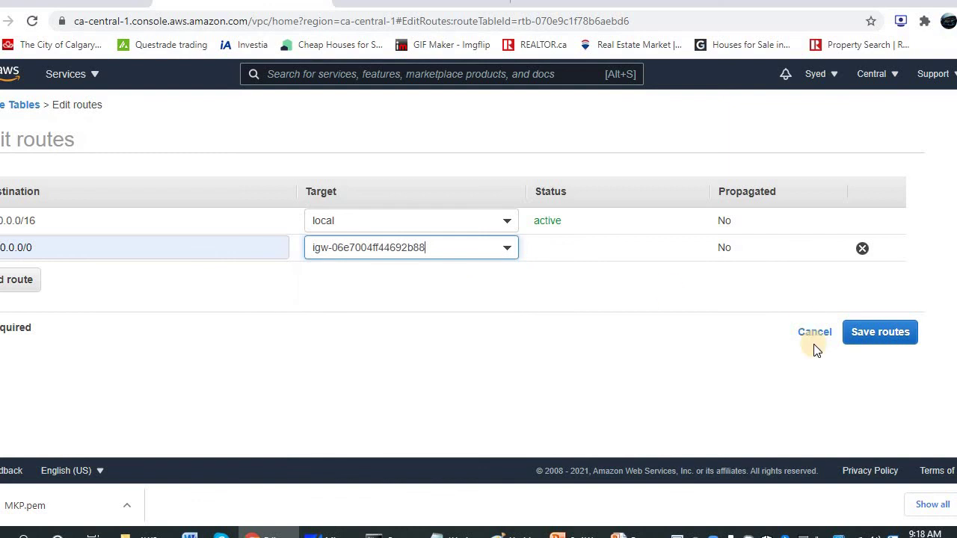
pyautogui.click(882, 338)
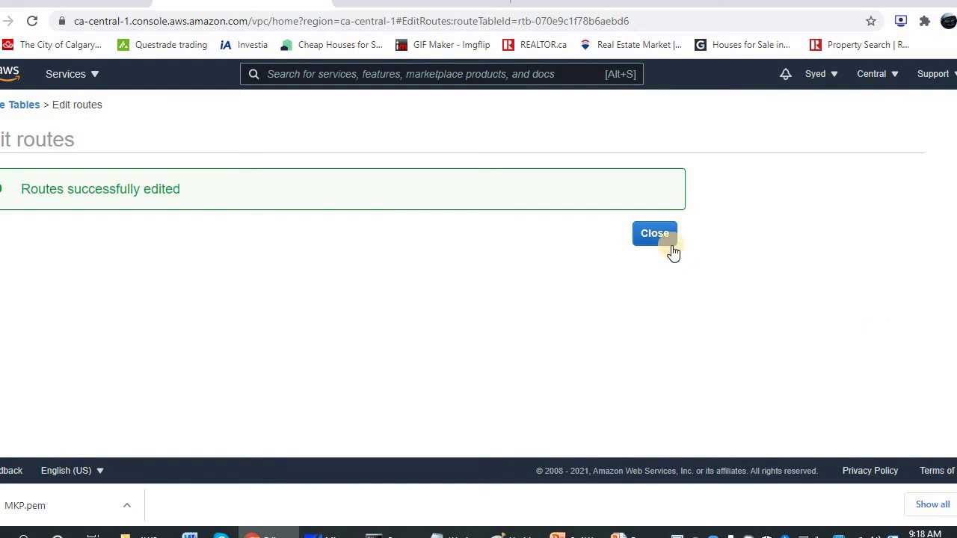
pyautogui.click(669, 240)
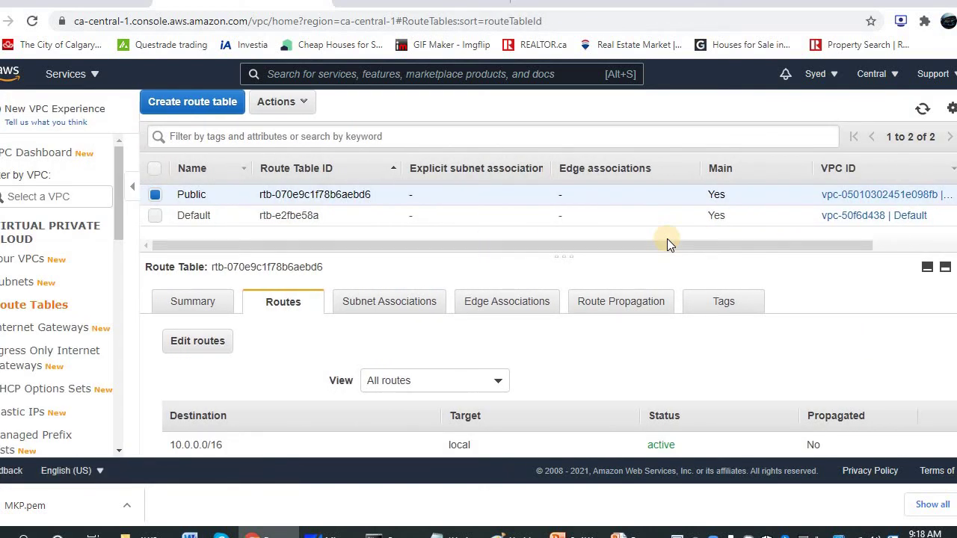
# Review the Public route table's subnet associations and open them for editing.
pyautogui.click(376, 302)
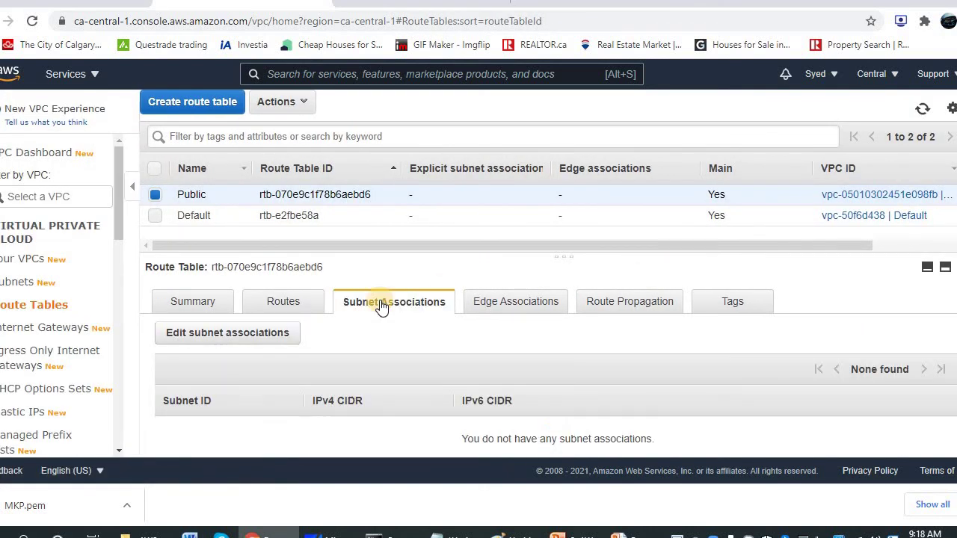
pyautogui.scroll(-3, 380, 304)
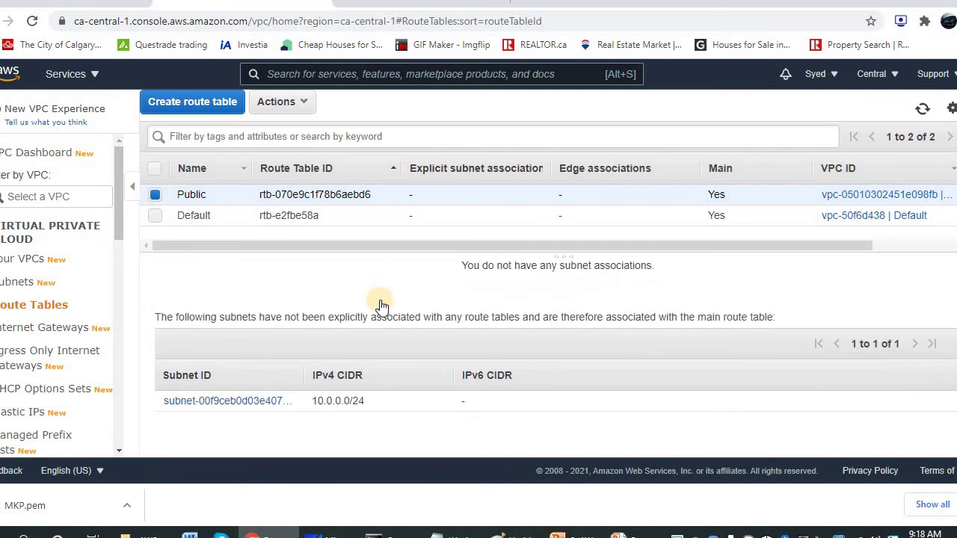
pyautogui.scroll(1, 380, 305)
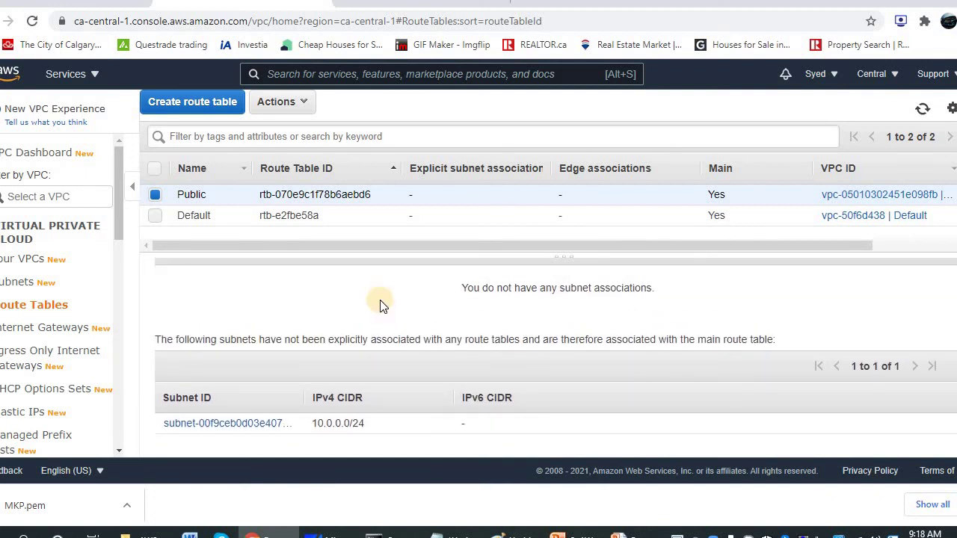
pyautogui.scroll(2, 380, 304)
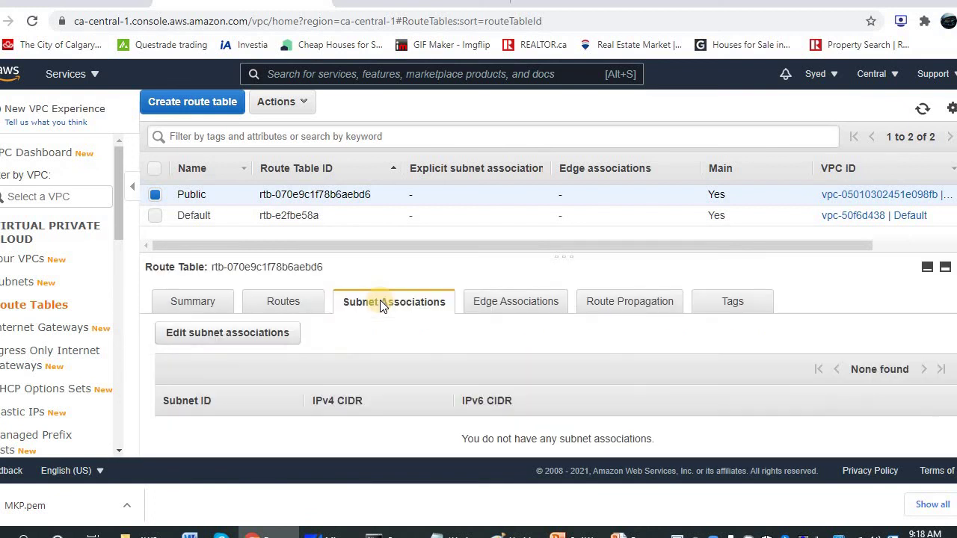
pyautogui.click(252, 338)
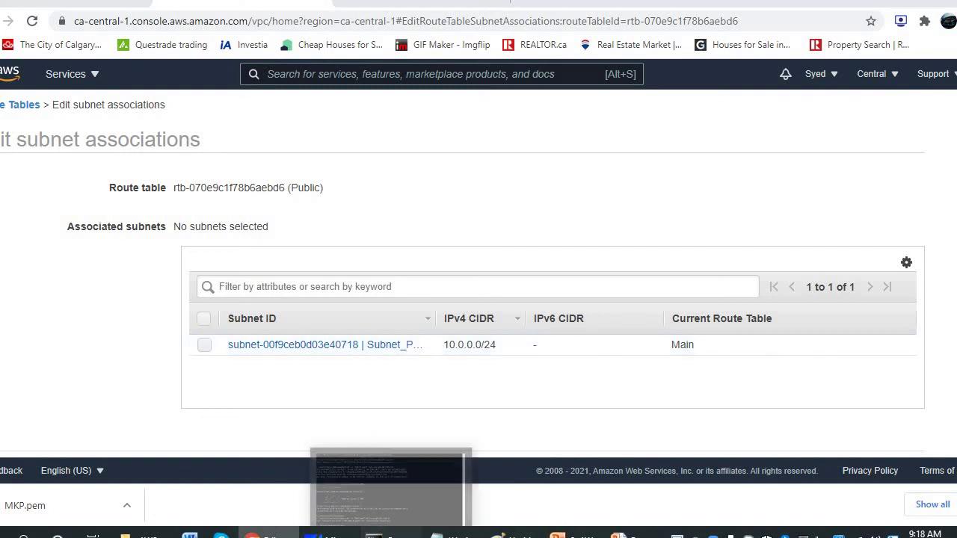
pyautogui.click(374, 536)
pyautogui.press('Up')
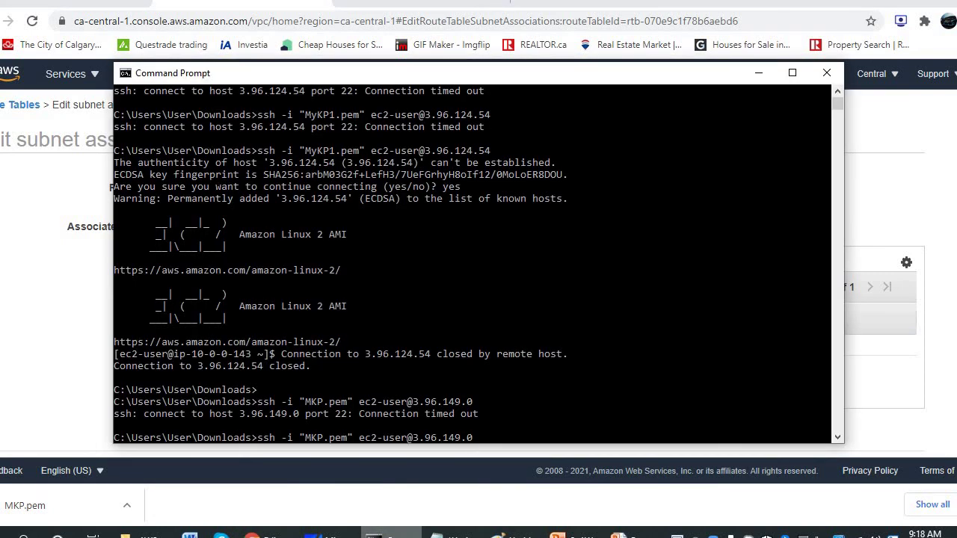
pyautogui.press('Return')
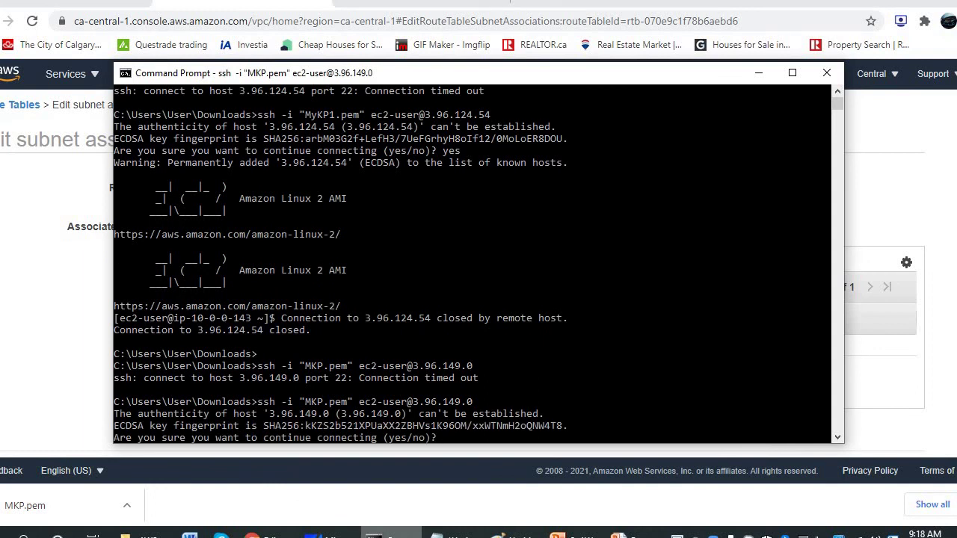
pyautogui.write('es')
pyautogui.press('Return')
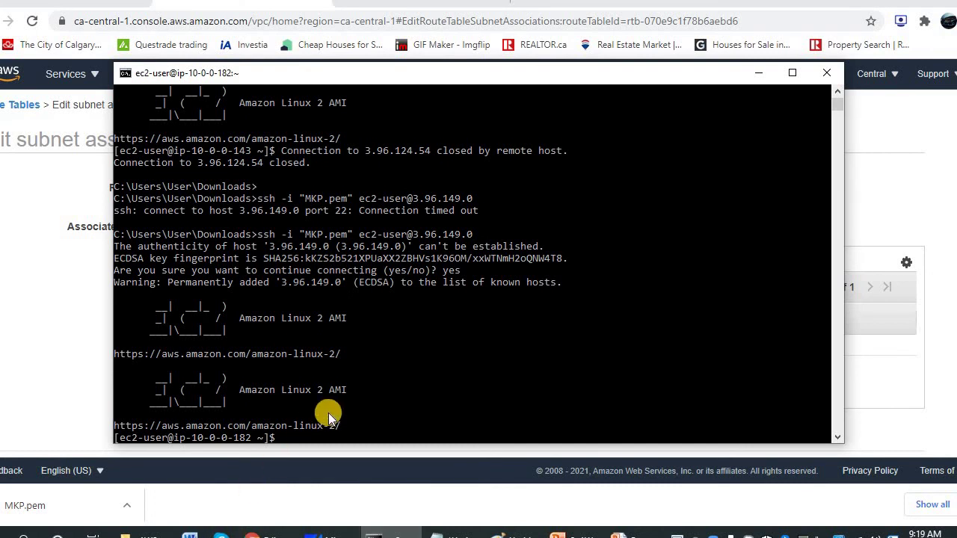
# Return to the VPC console in the browser, associate the 10.0.0.0/24 subnet with the Public route table and save.
pyautogui.click(36, 351)
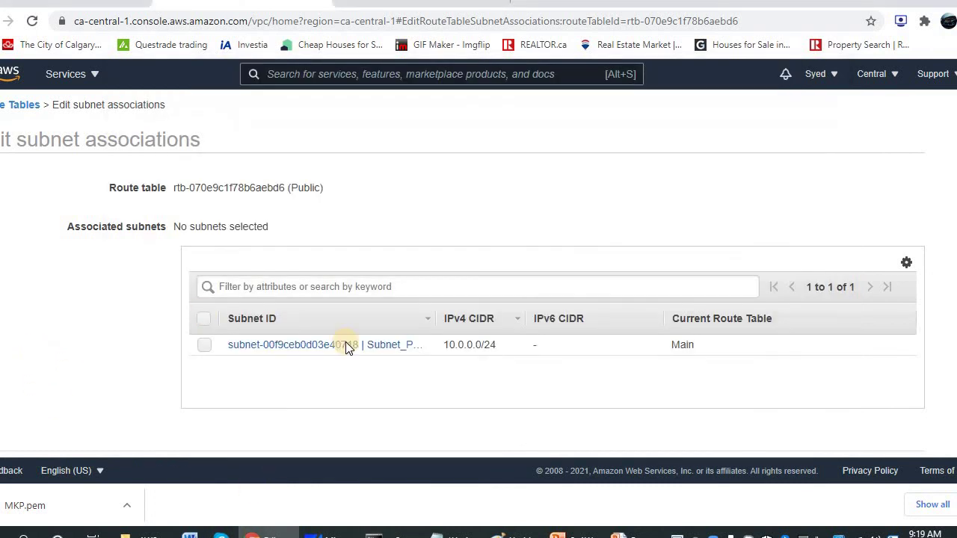
pyautogui.click(203, 347)
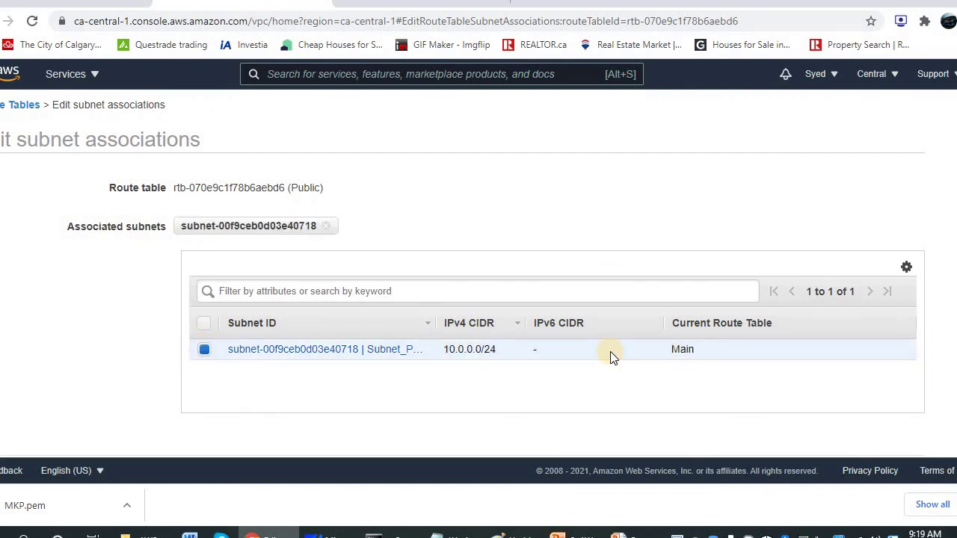
pyautogui.scroll(-1, 610, 357)
pyautogui.click(902, 439)
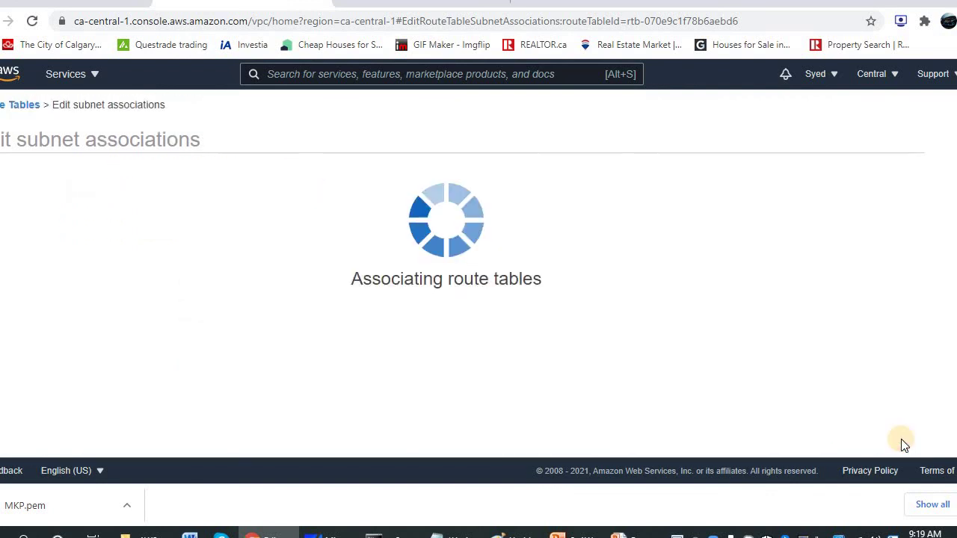
# Review the Public route table's subnet associations, including the subnets without an explicit association, and display its routes.
pyautogui.scroll(-3, 904, 444)
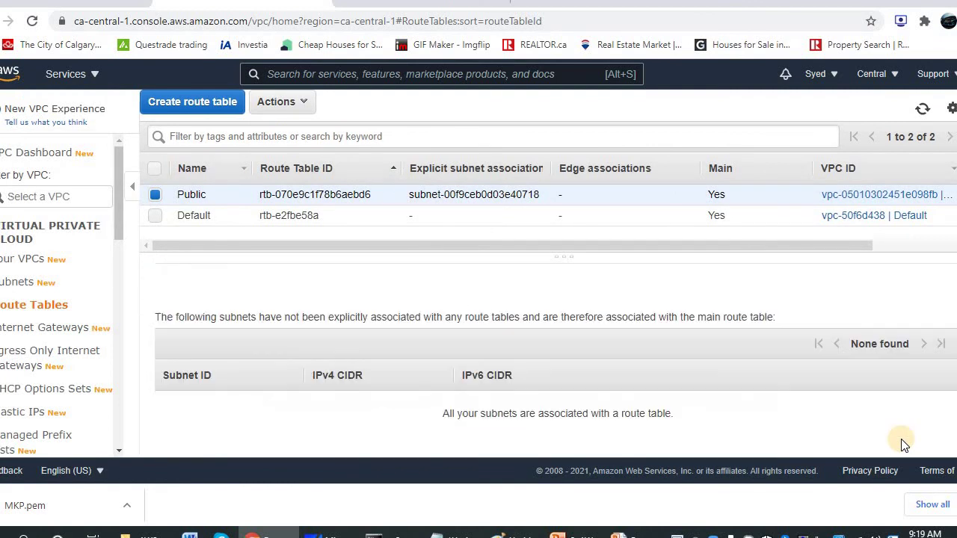
pyautogui.scroll(3, 903, 444)
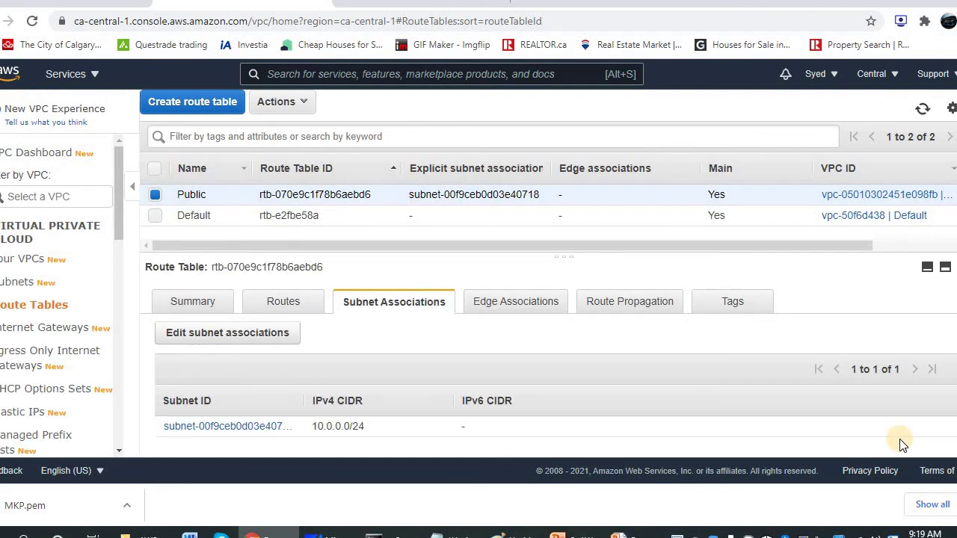
pyautogui.click(303, 311)
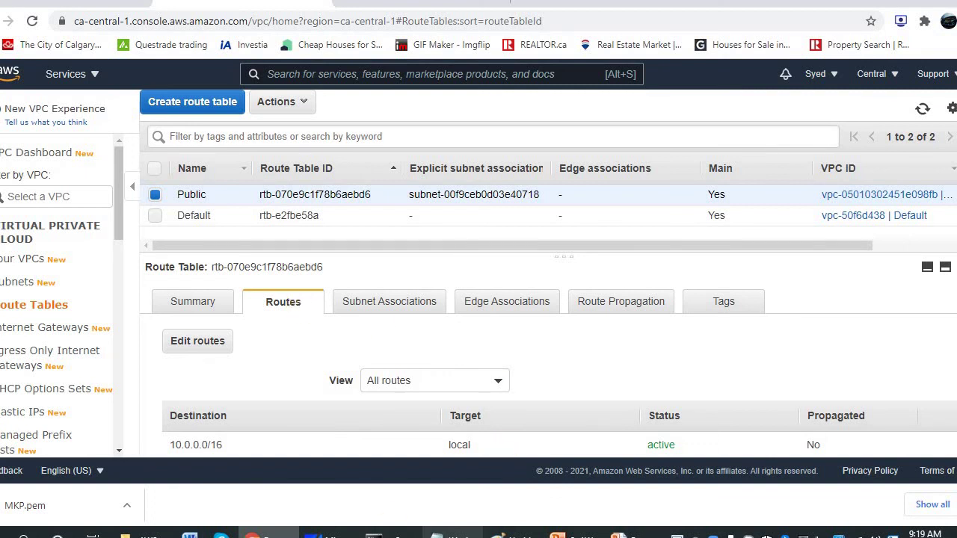
# Switch to Command Prompt and check that the SSH session on the EC2 instance responds by entering two empty commands.
pyautogui.click(374, 534)
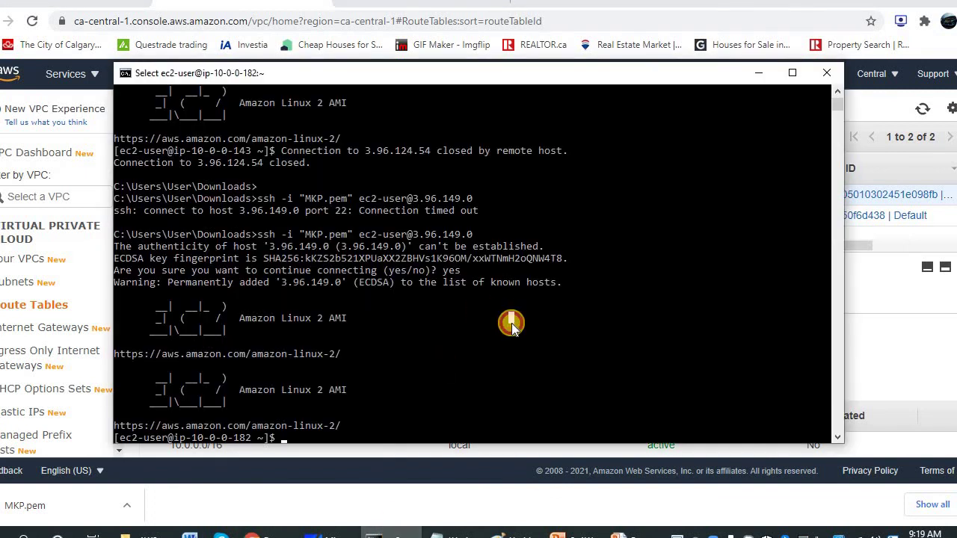
pyautogui.press('Return')
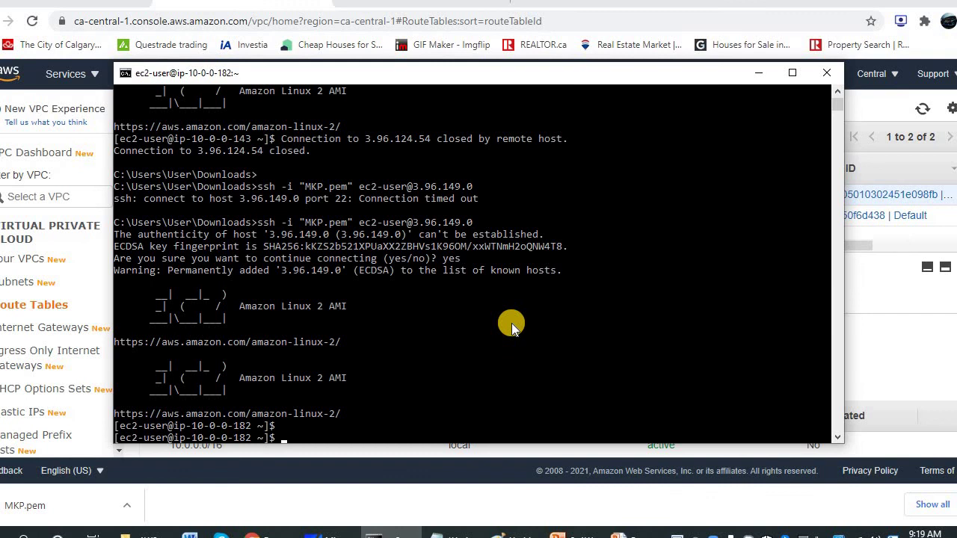
pyautogui.press('Return')
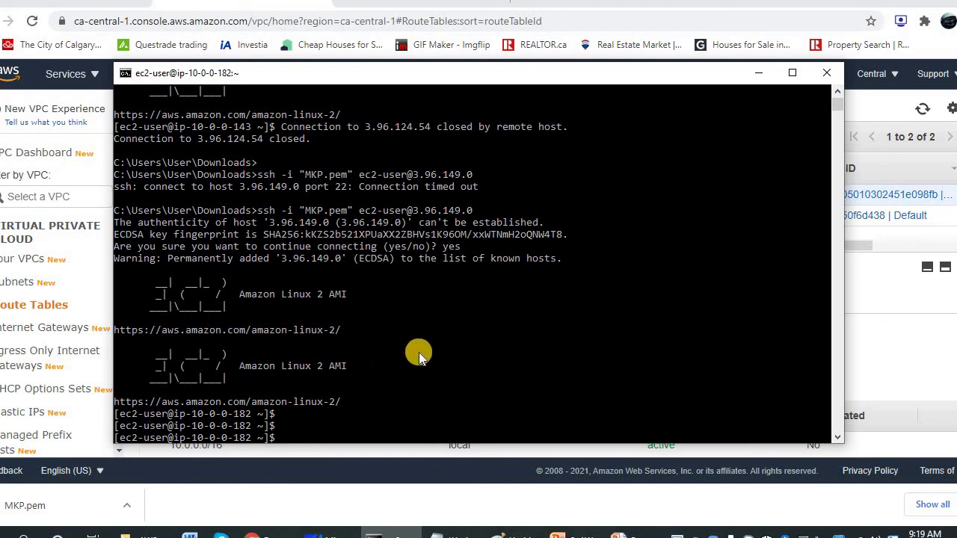
# Switch to the PowerPoint slide show and advance to the slide on Internet Gateways and Route Tables.
pyautogui.click(627, 536)
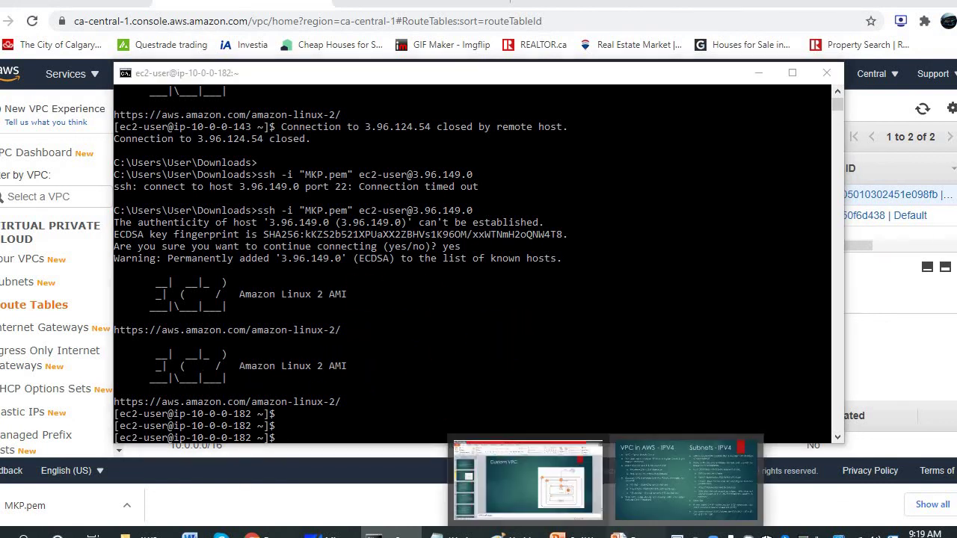
pyautogui.click(658, 495)
pyautogui.click(428, 367)
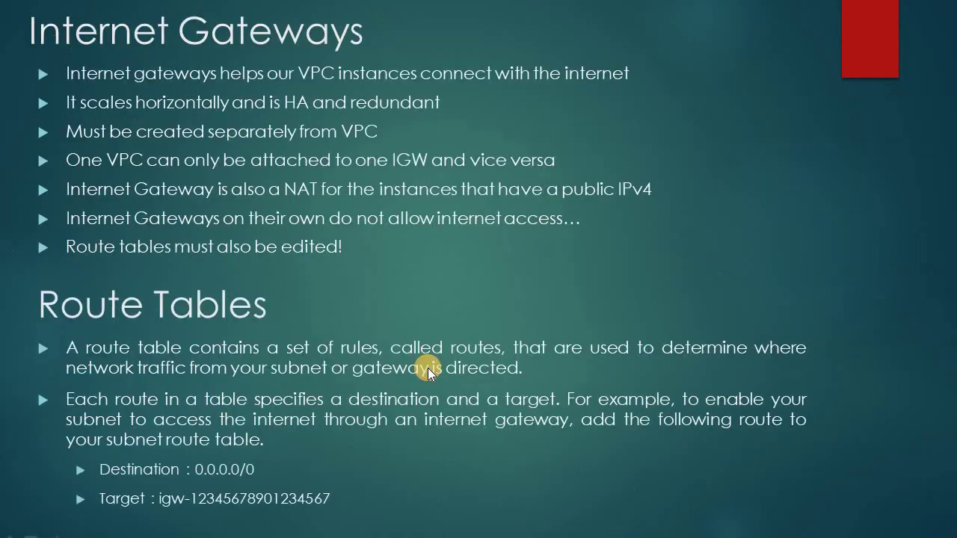